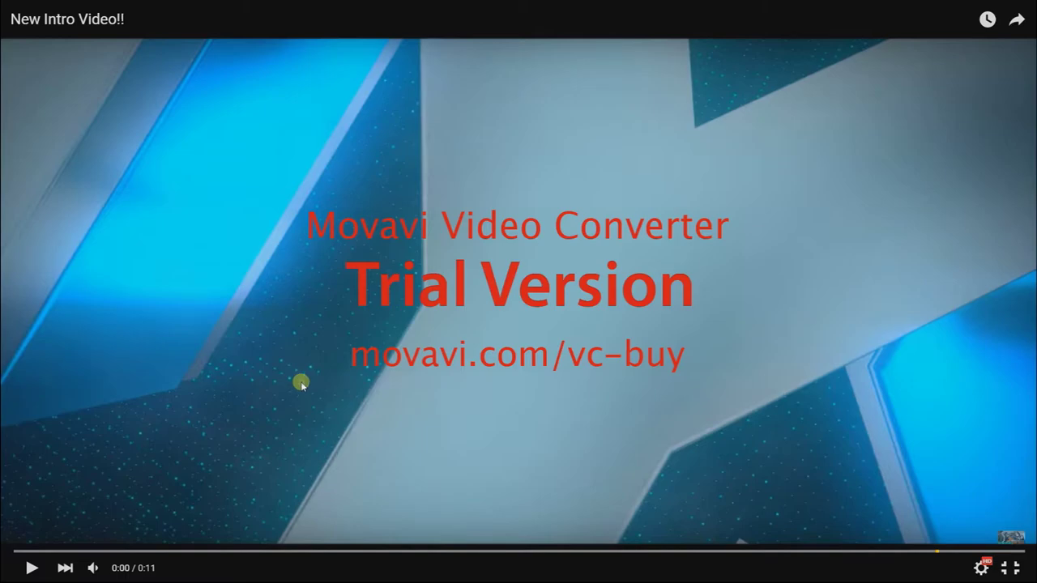
- Play New Intro Video!! to the end, dismiss its ad banner and cancel autoplay
left_click(300, 383)
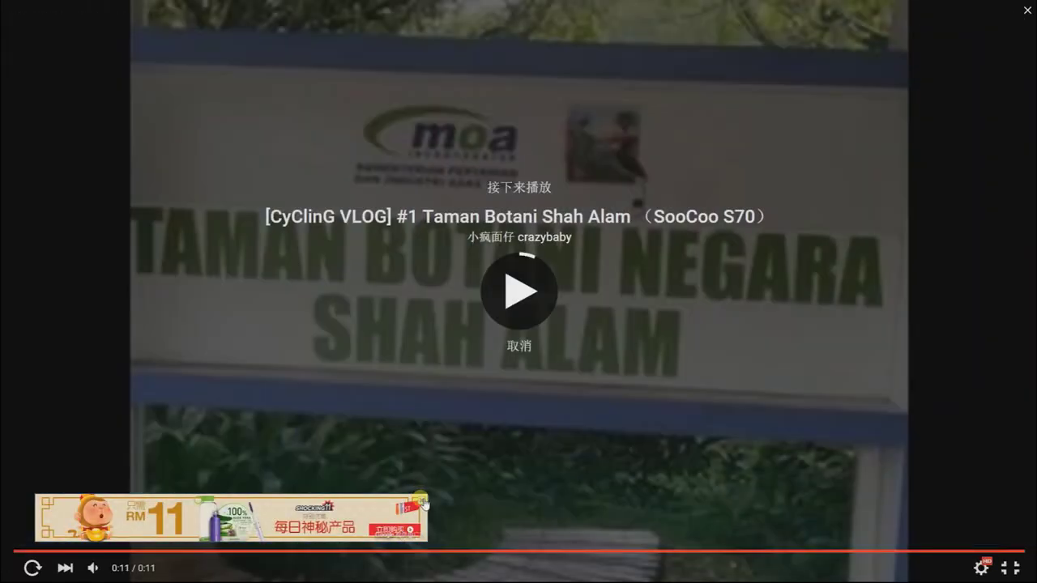
left_click(421, 500)
left_click(519, 346)
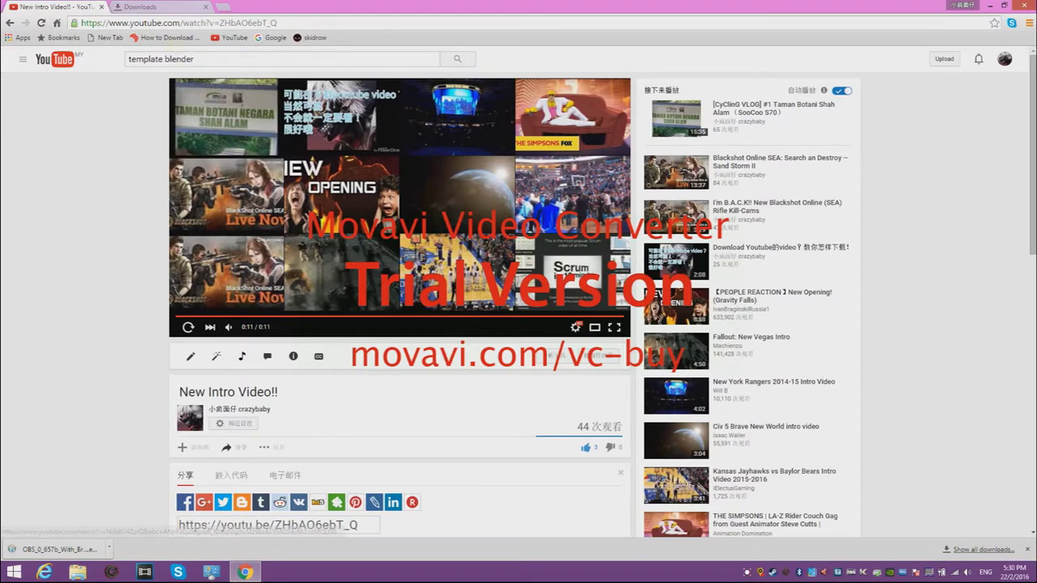
left_click(227, 7)
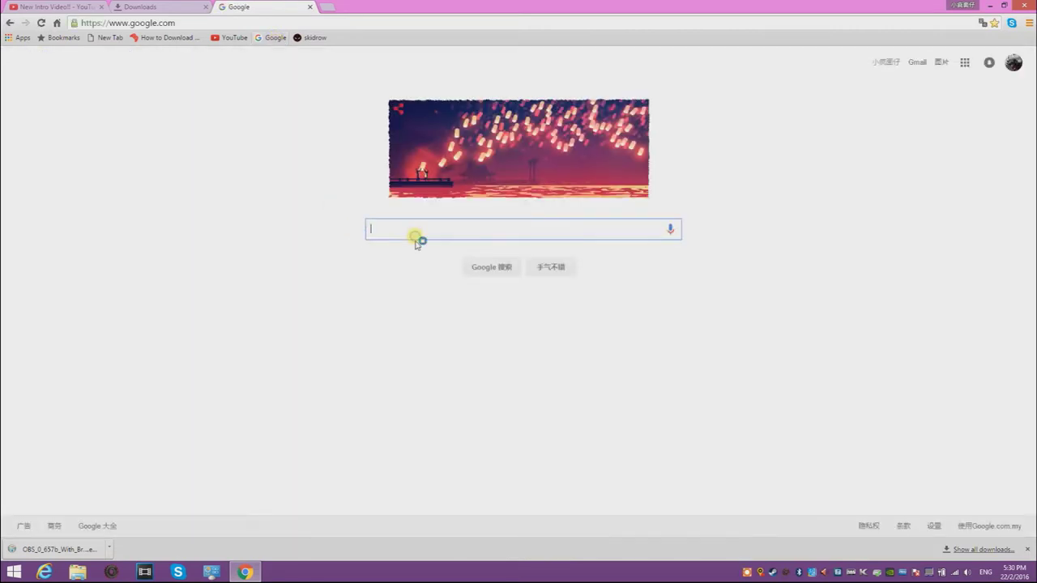
- Search Google for 'blender' and open the blender.org homepage from the results
type("blende")
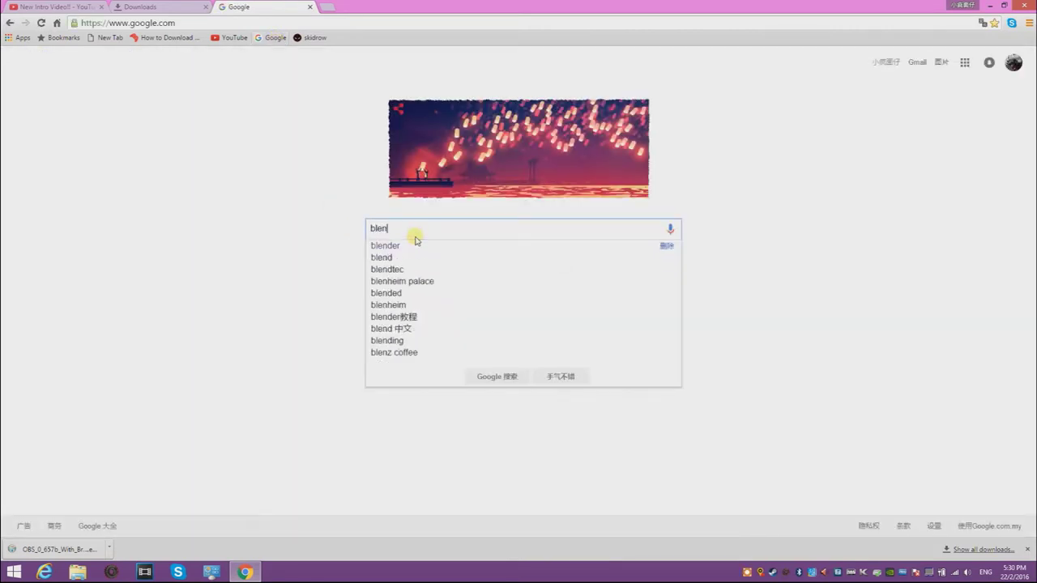
type("r")
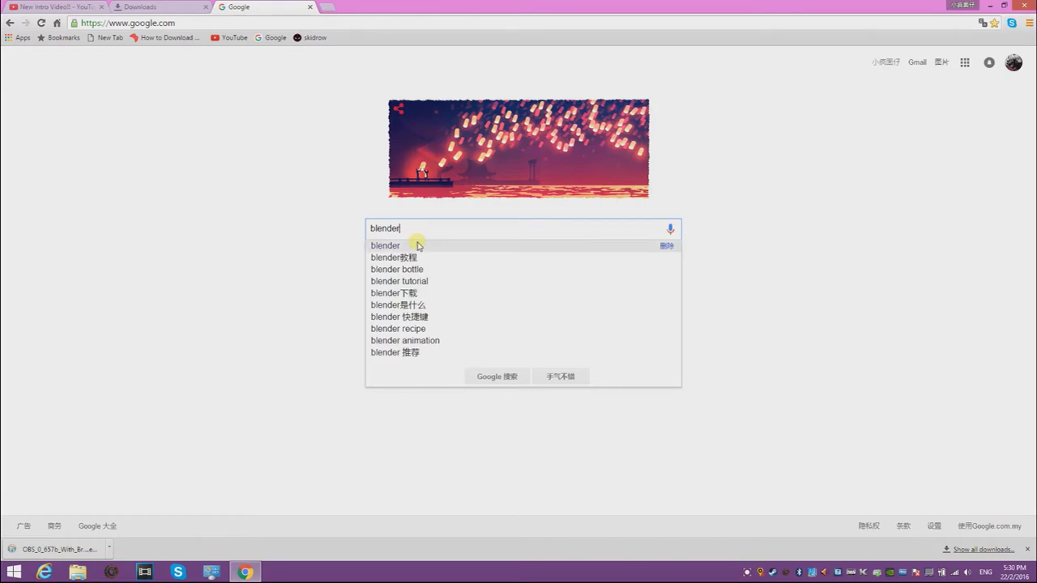
left_click(417, 246)
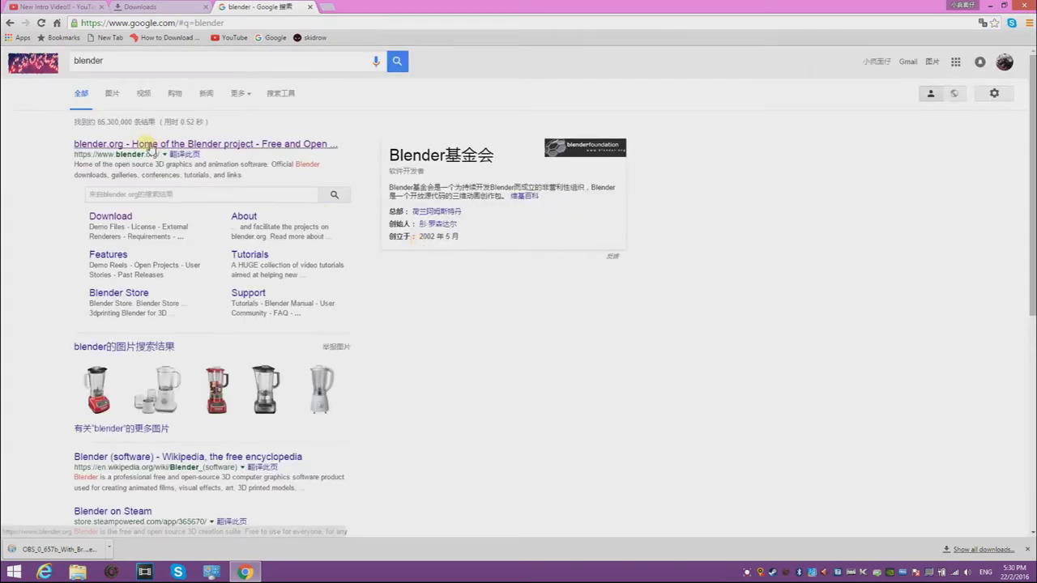
left_click(149, 145)
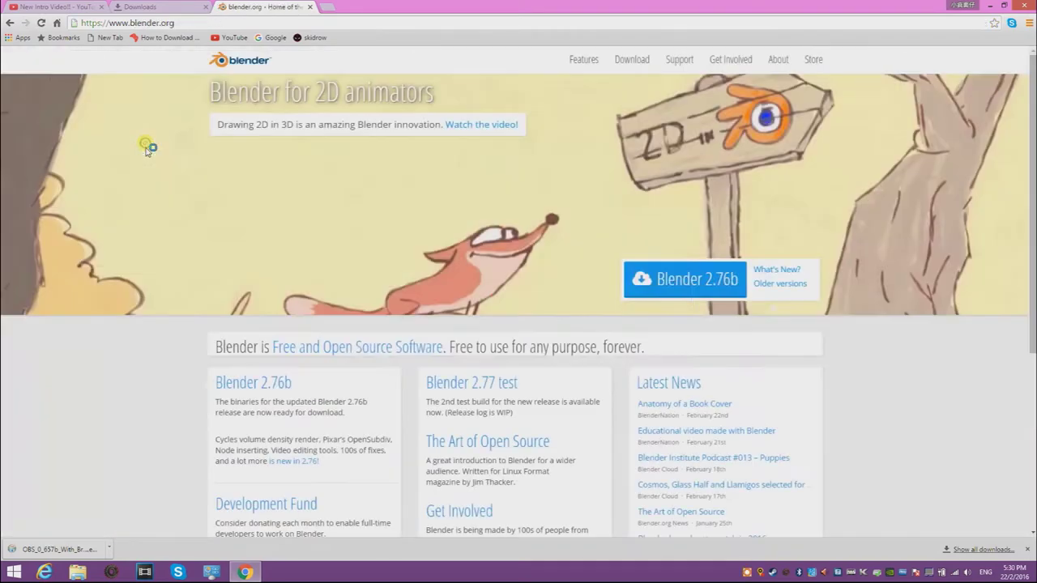
- Download and keep the Blender 2.76b 64-bit Windows installer from blender.org
left_click(709, 281)
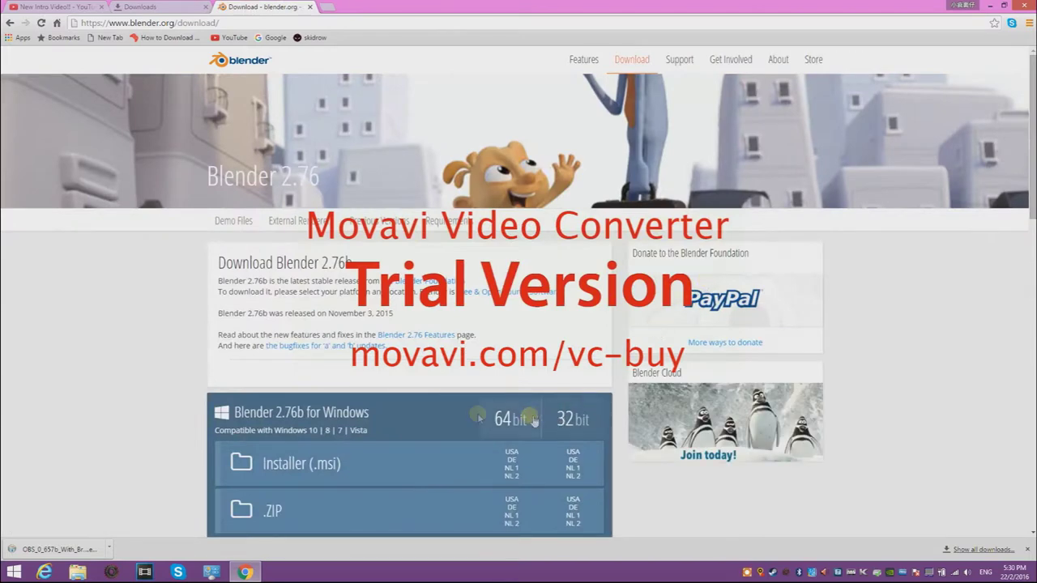
scroll(404, 375, "down", 2)
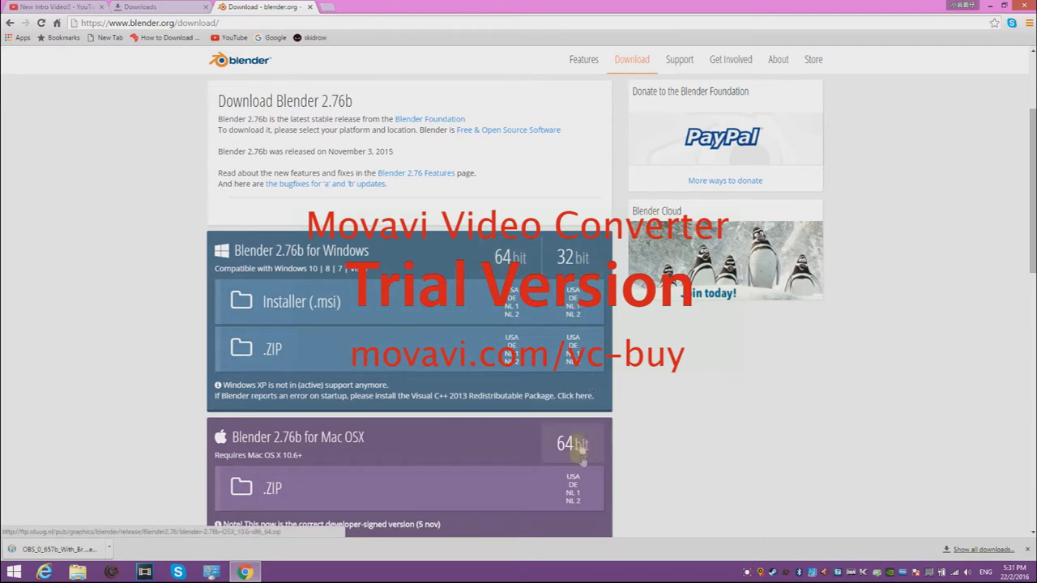
left_click(528, 257)
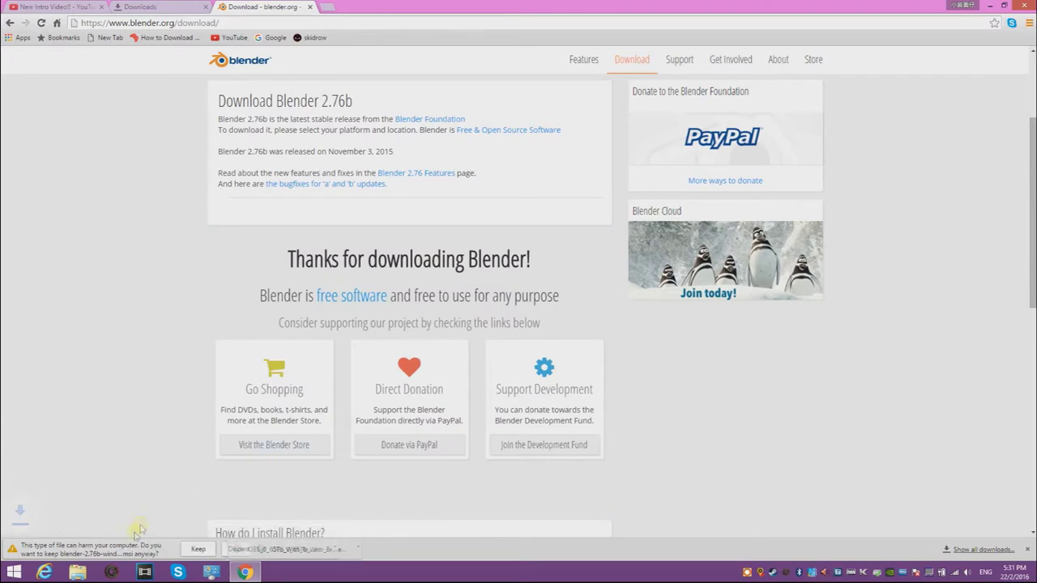
left_click(238, 550)
left_click(154, 7)
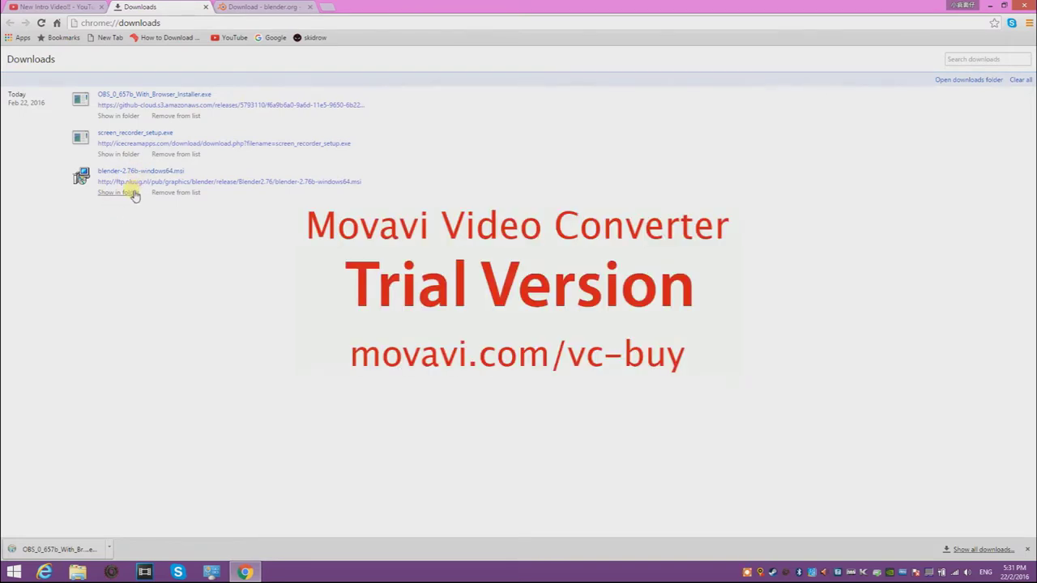
- Launch the downloaded Blender 2.76b installer and accept the licence agreement
left_click(138, 172)
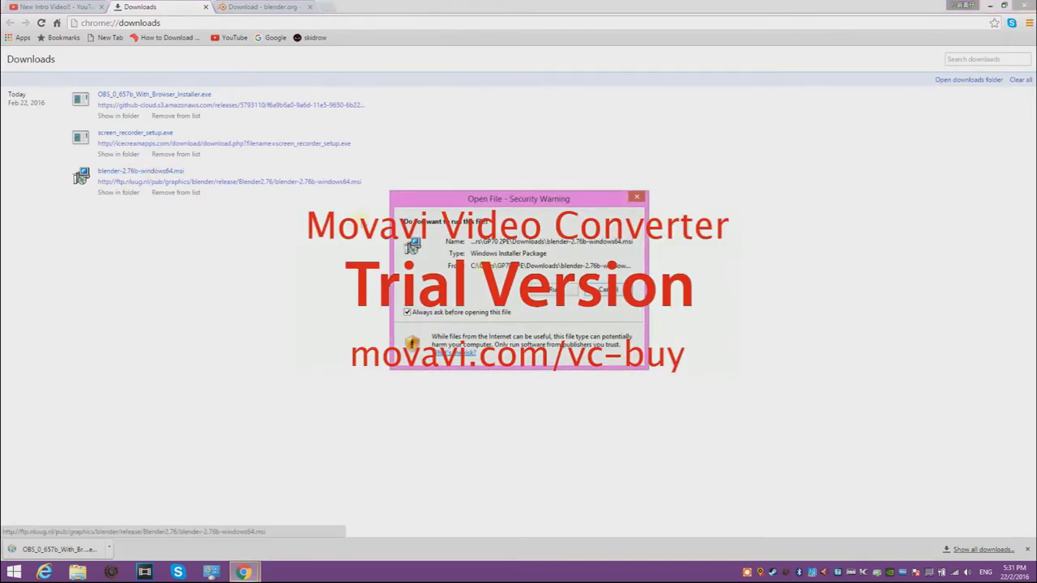
left_click(575, 294)
left_click(575, 370)
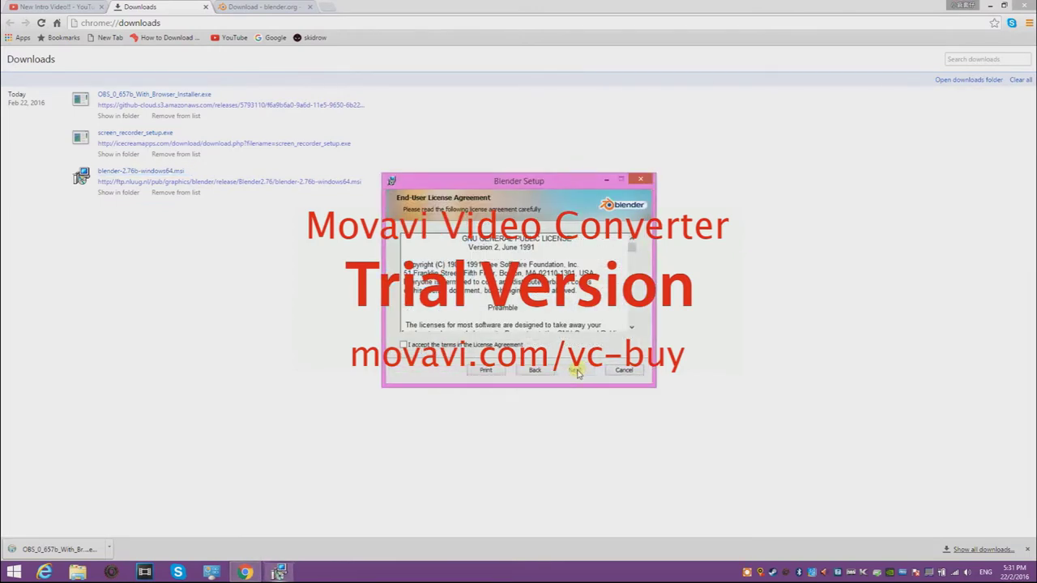
left_click(570, 371)
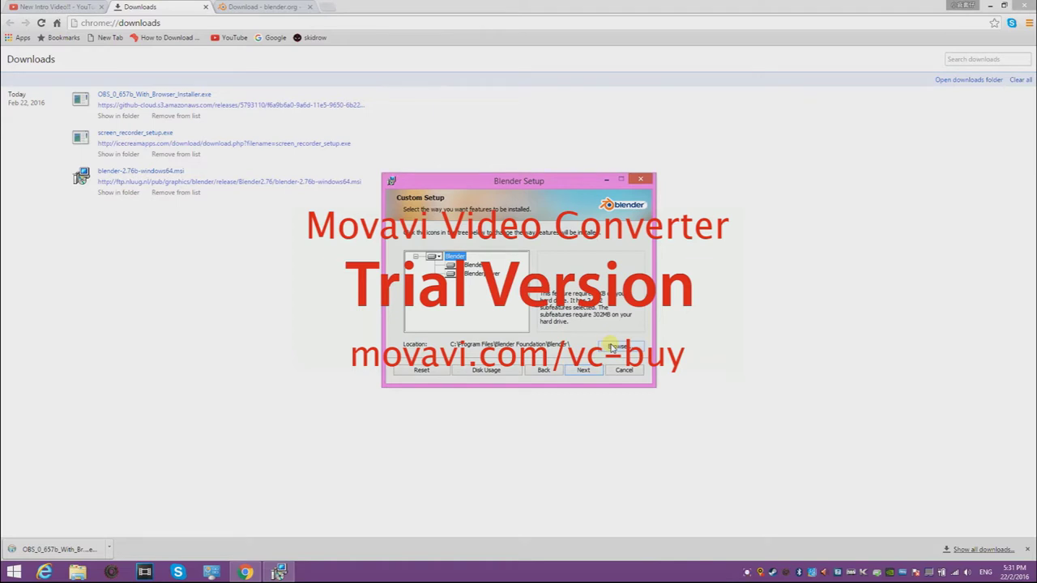
- Install Blender into D:\Blender for Intro and finish the setup
left_click(613, 347)
left_click(589, 235)
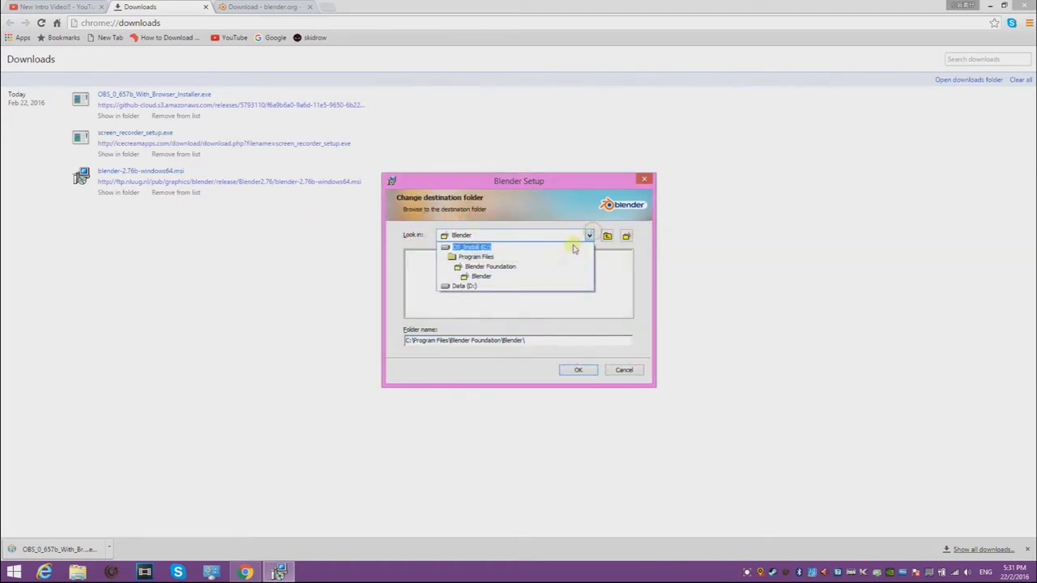
left_click(466, 287)
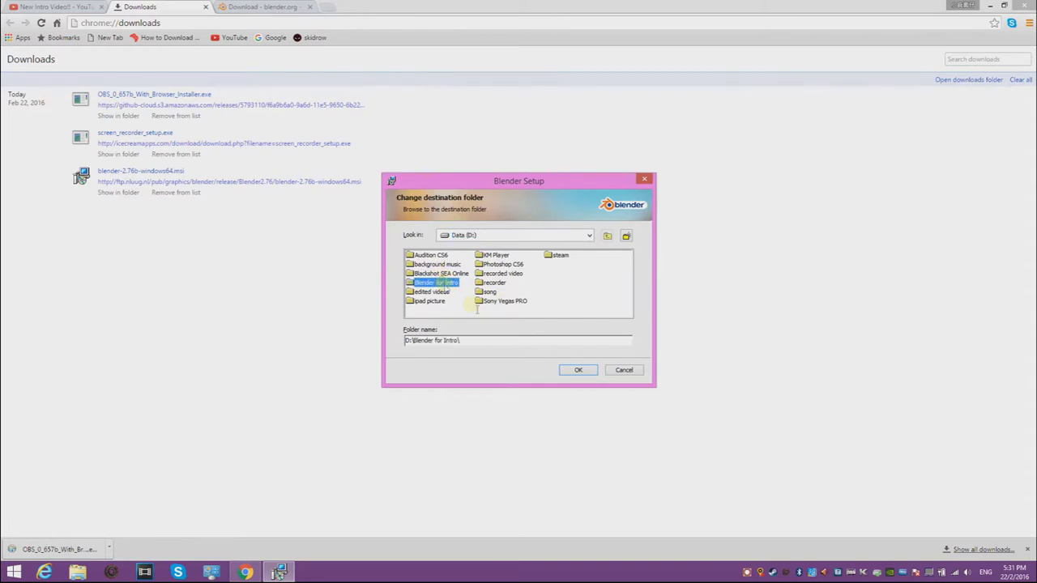
left_click(580, 374)
left_click(581, 371)
left_click(580, 371)
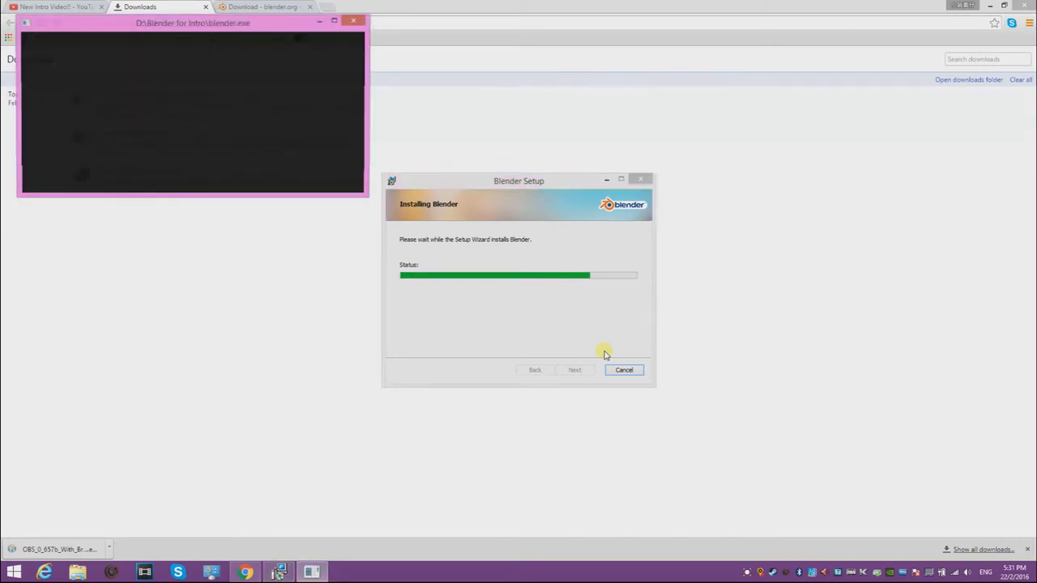
left_click(590, 370)
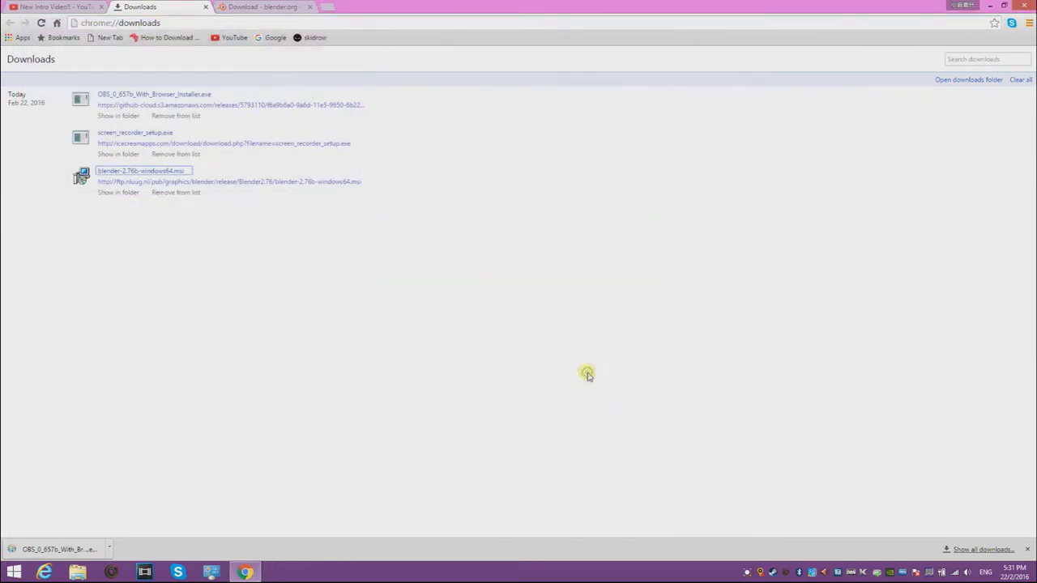
- Close the blender.org tab and search YouTube for 'template blender'
left_click(281, 7)
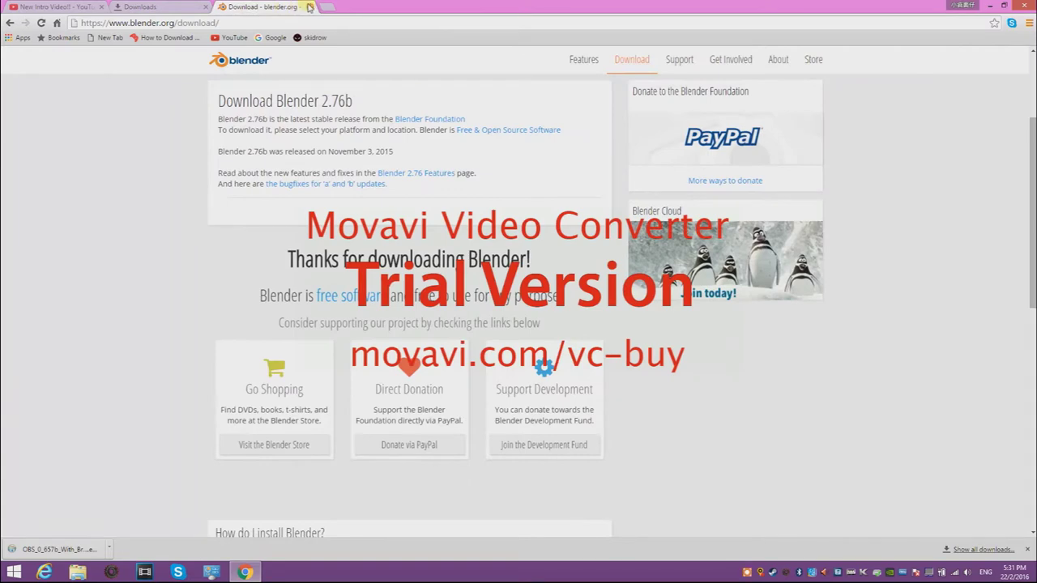
left_click(307, 7)
left_click(52, 7)
left_click(274, 64)
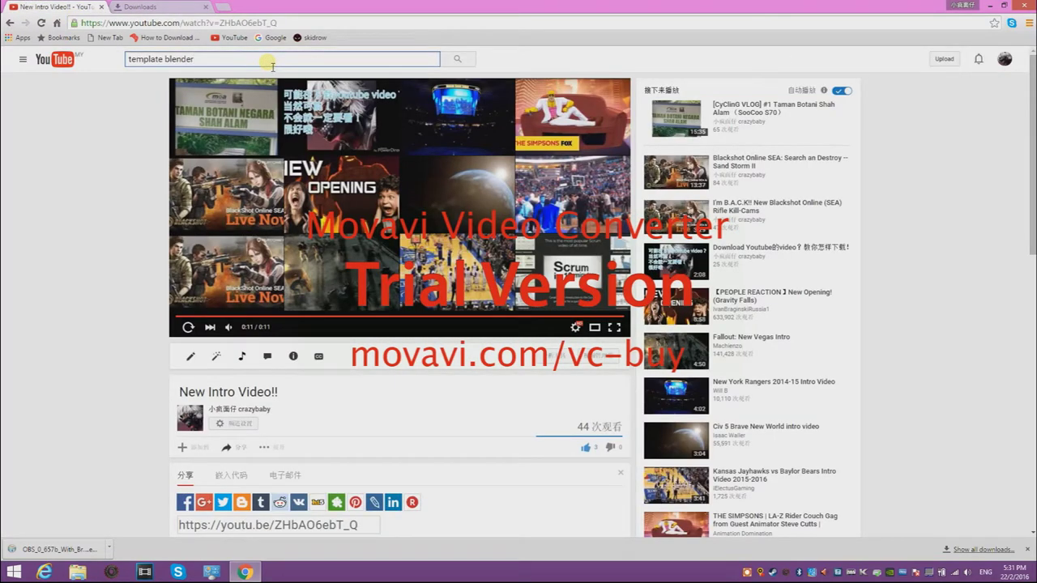
key("Return")
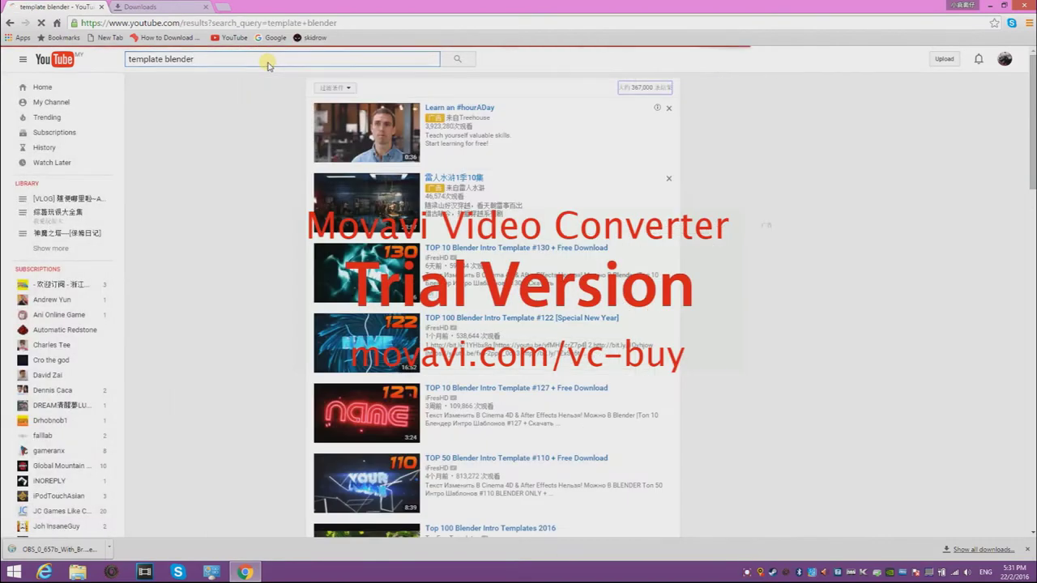
- Scroll the results and open TOP 60 Blender Intro Templates + Free Download
scroll(487, 386, "down", 3)
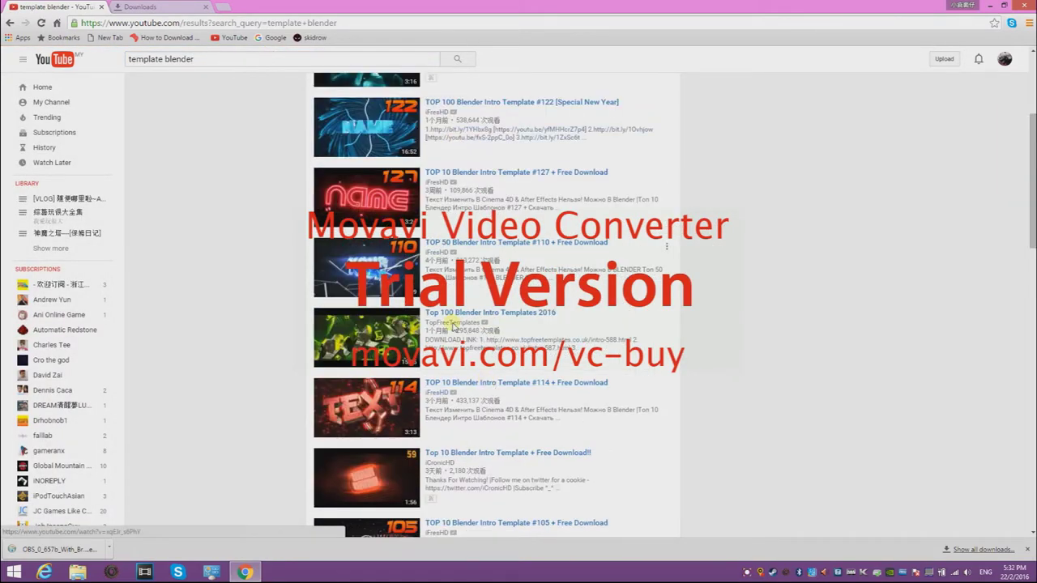
scroll(453, 324, "down", 2)
scroll(458, 333, "down", 2)
scroll(465, 344, "down", 2)
scroll(474, 353, "down", 2)
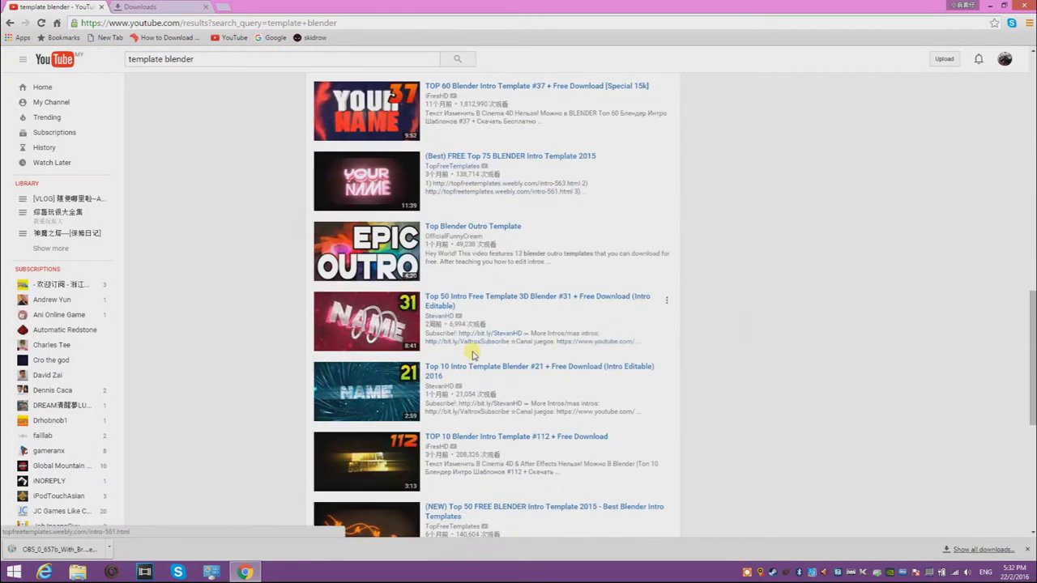
scroll(474, 360, "down", 3)
scroll(475, 388, "down", 2)
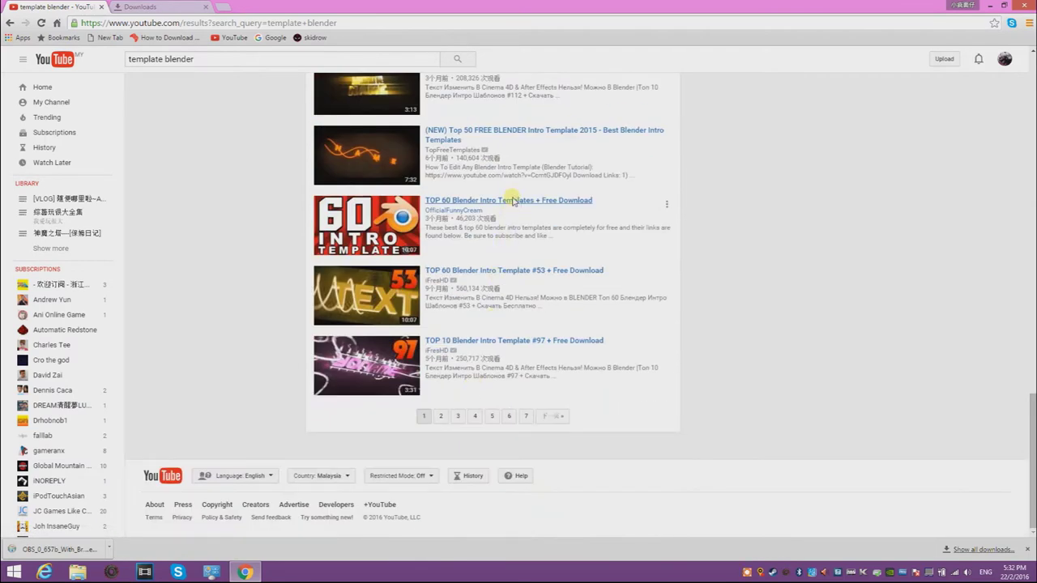
left_click(512, 201)
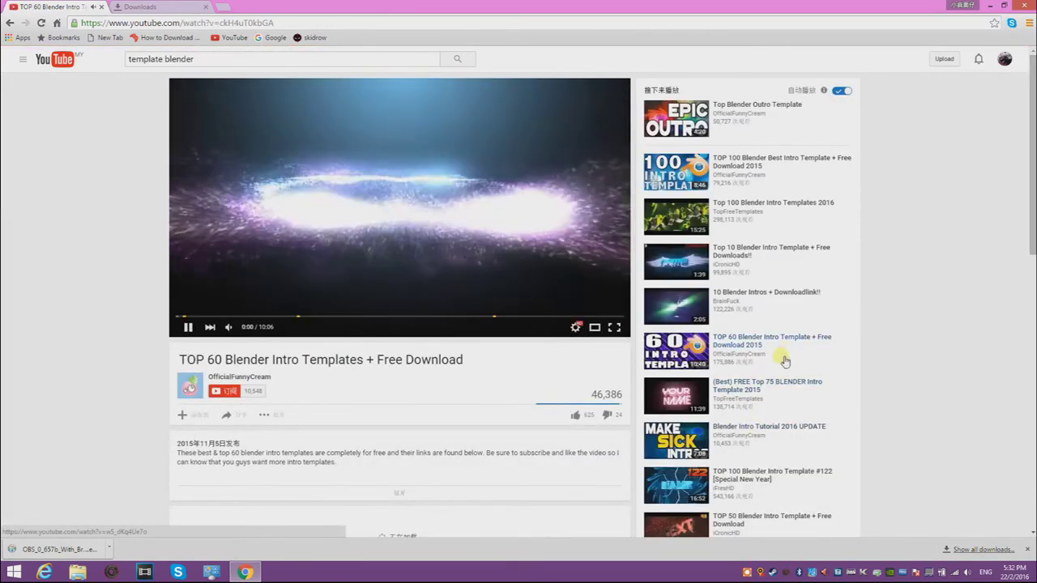
- Open the Top 10 Blender Intro Template video, pause near 1:09, and expand its description
left_click(754, 251)
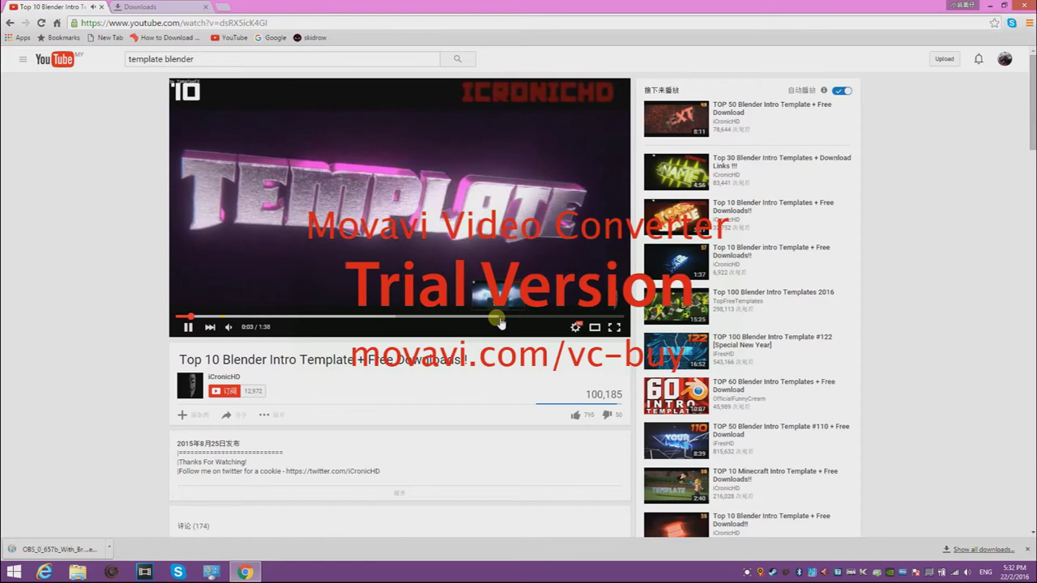
left_click_drag(497, 321, 479, 322)
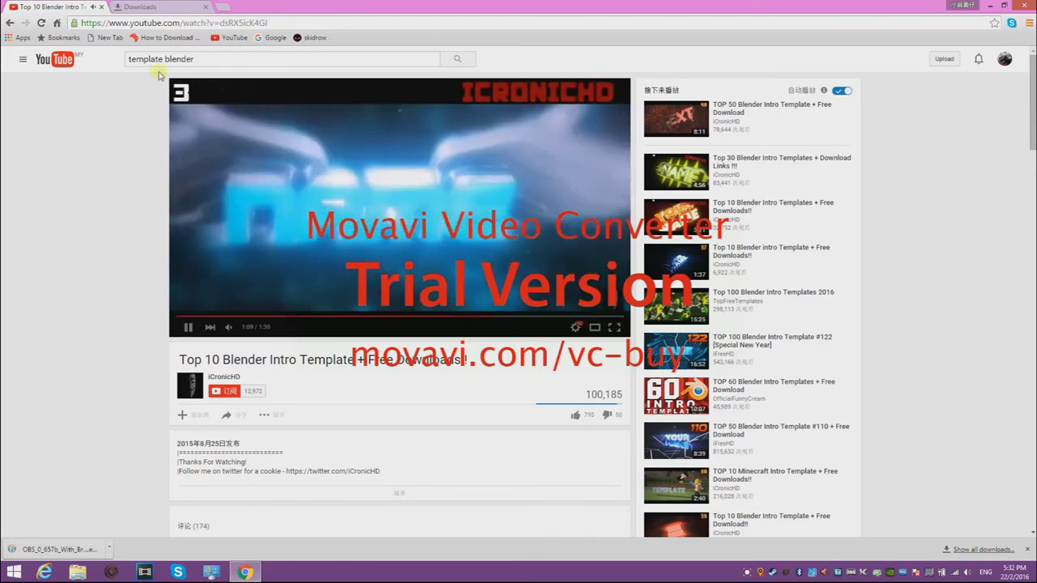
left_click(372, 295)
scroll(326, 481, "down", 2)
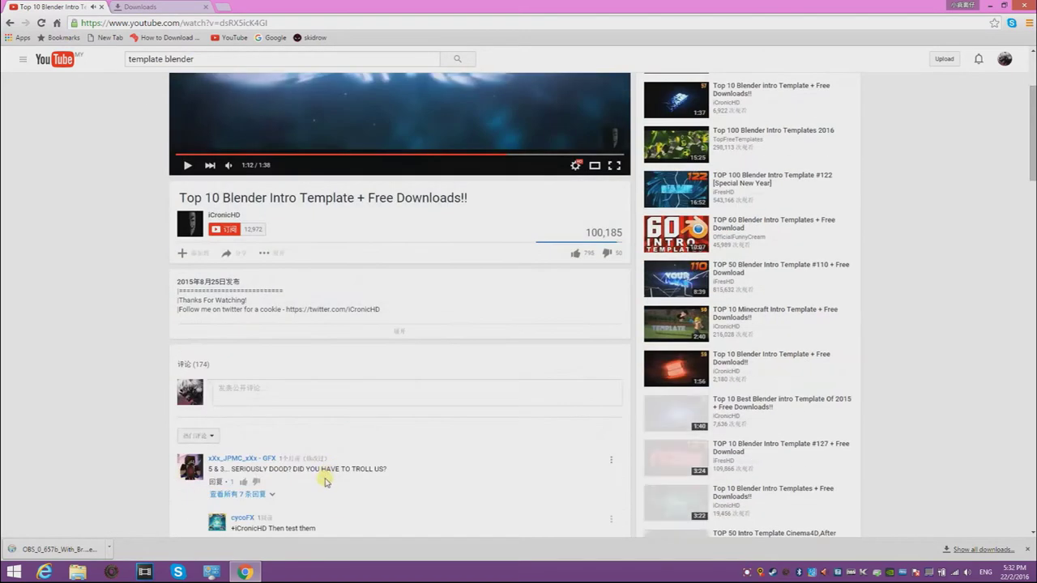
left_click(382, 335)
scroll(290, 403, "down", 2)
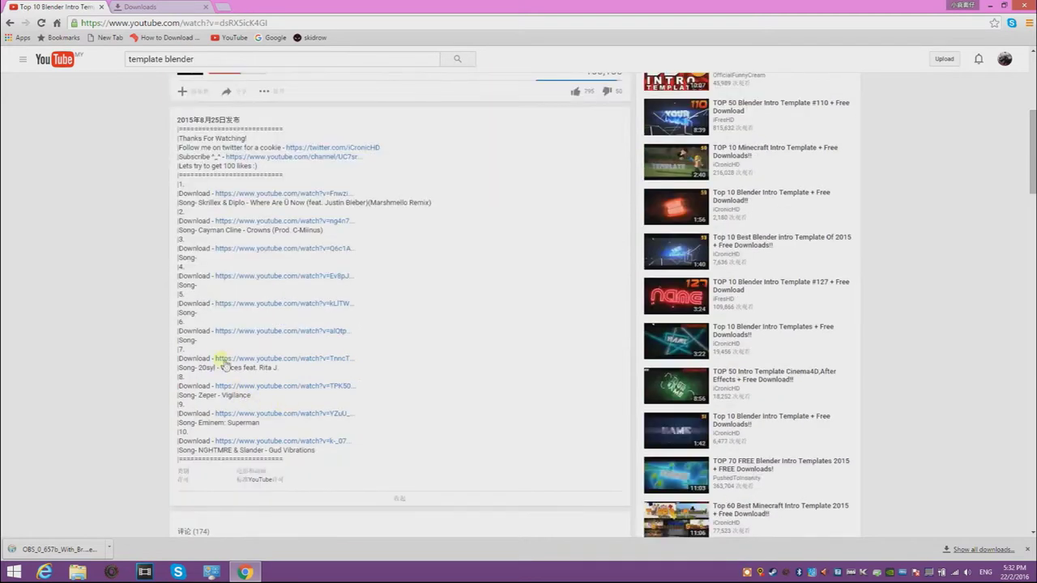
- Open Blender Intro Template #83 in a new tab and try its deleted MediaFire download
left_click(243, 249)
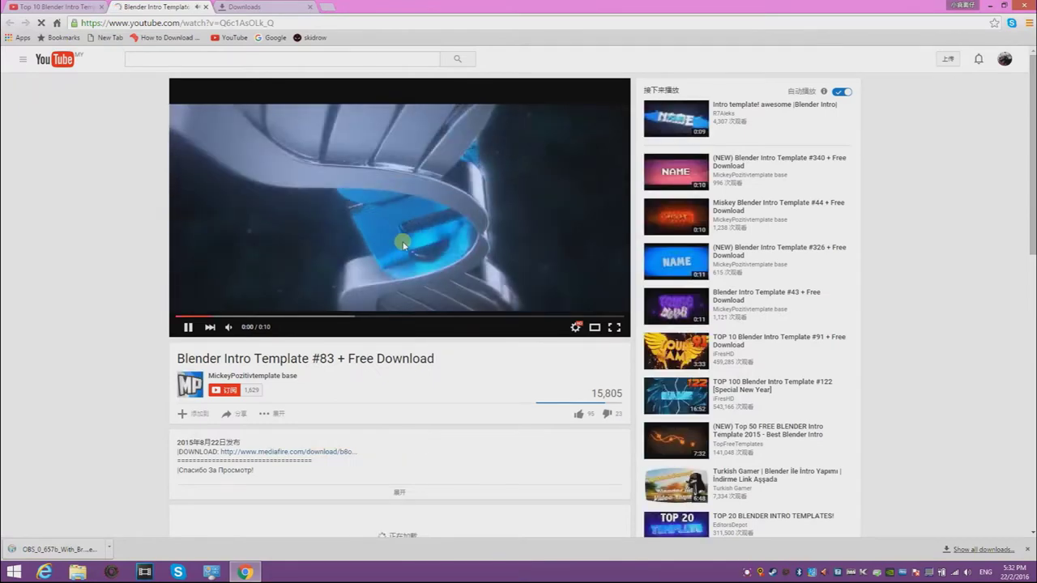
left_click(389, 301)
left_click(398, 491)
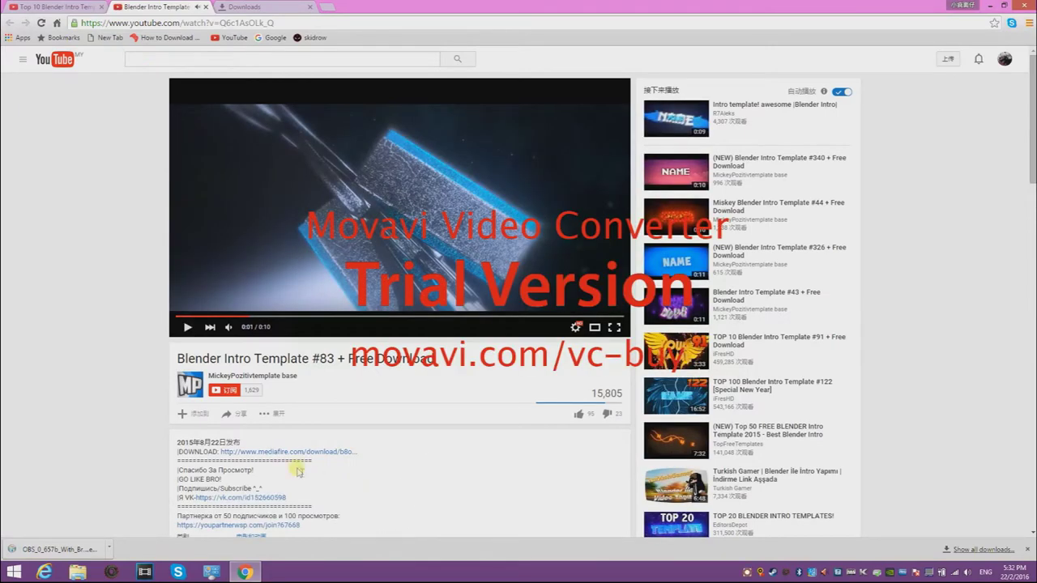
left_click(320, 451)
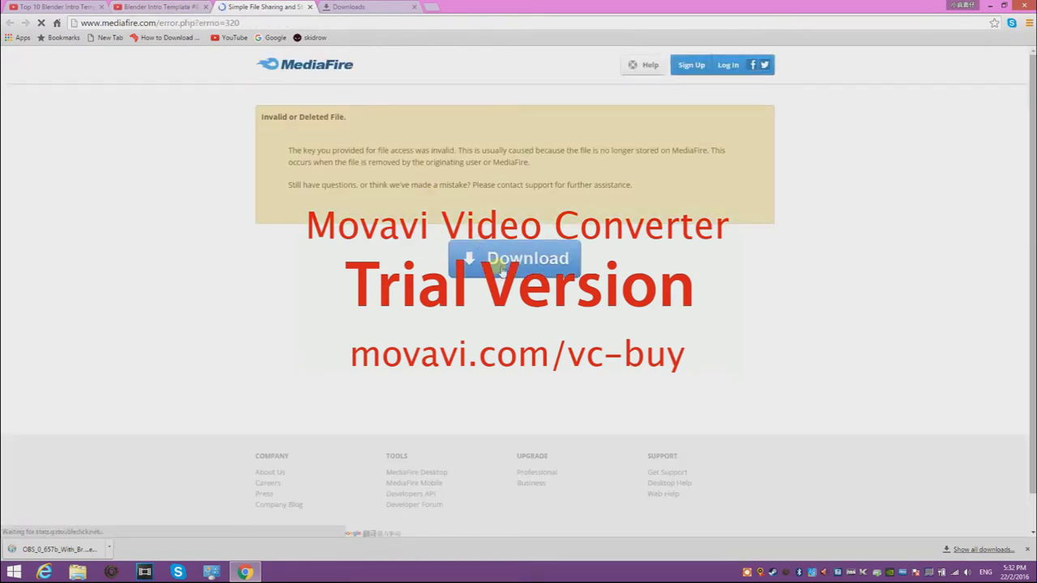
left_click(497, 270)
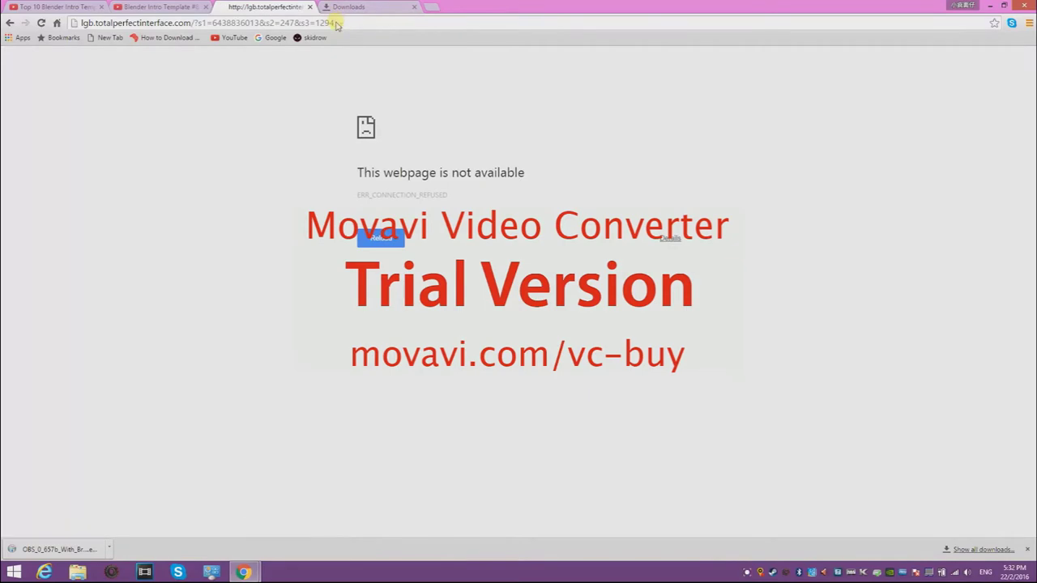
left_click(310, 7)
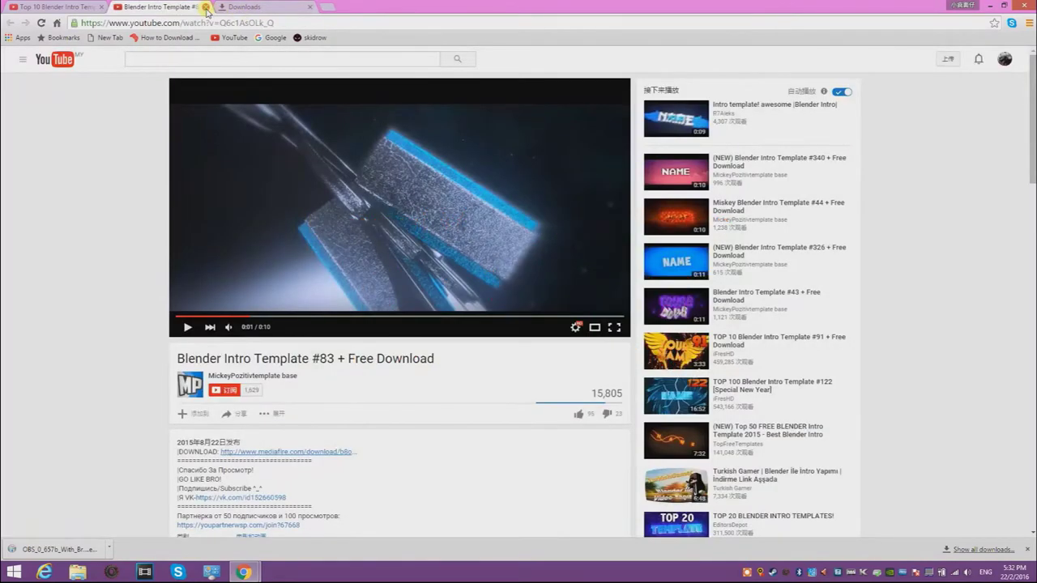
- Close the #83 tab and play Top 10 Blender Intro Templates + Free Downloads!!, dismissing its ad
left_click(205, 7)
key("ctrl+shift+Tab")
scroll(317, 230, "down", 3)
scroll(317, 229, "up", 4)
scroll(601, 389, "up", 2)
scroll(601, 388, "down", 2)
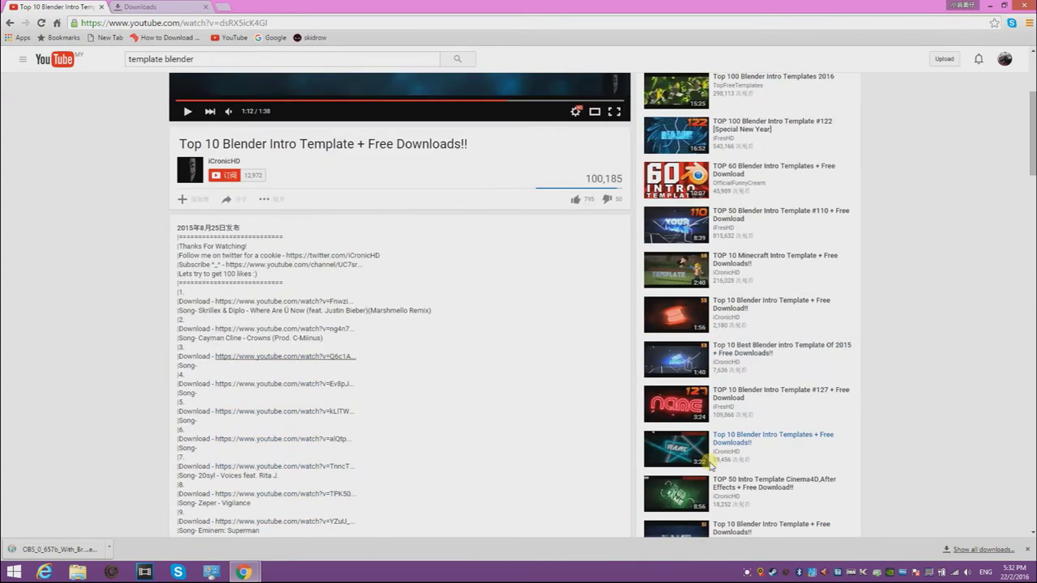
left_click(759, 445)
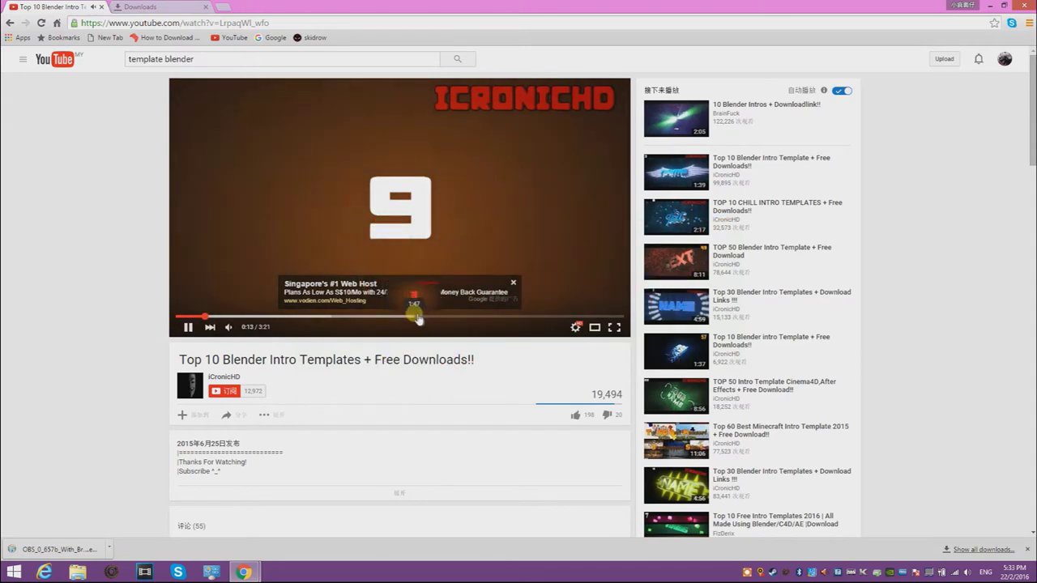
left_click(514, 284)
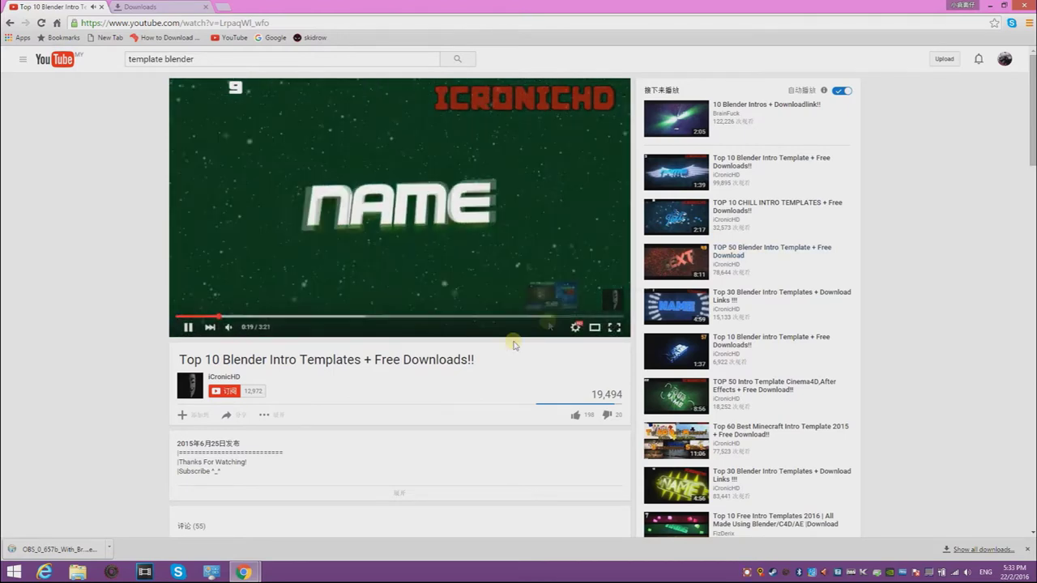
- Seek the Top 10 video ahead past 1:38 to the blue sync intro and pause it
scroll(447, 335, "down", 2)
scroll(437, 332, "up", 2)
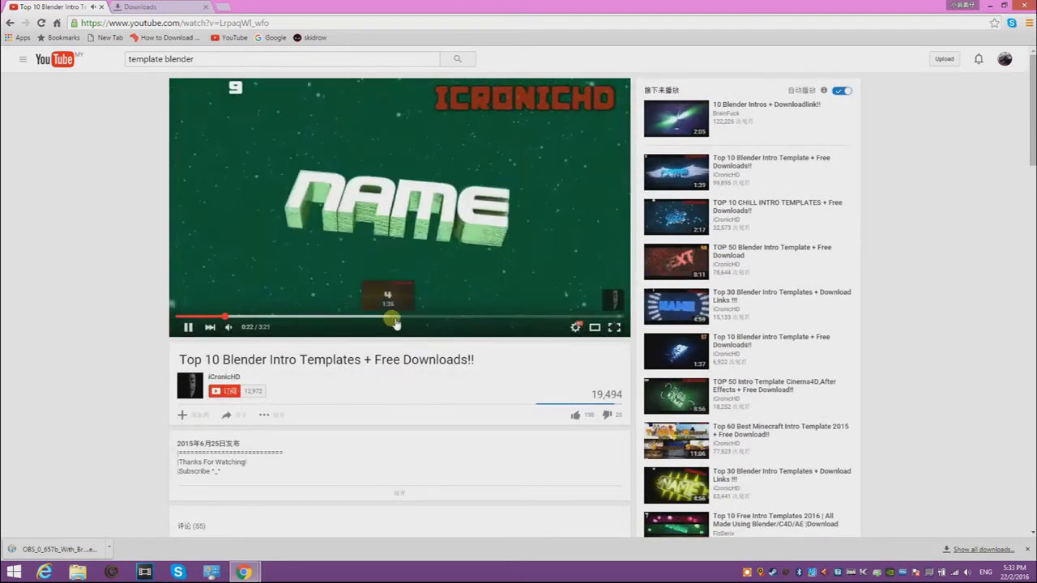
left_click(386, 317)
left_click_drag(386, 318, 407, 317)
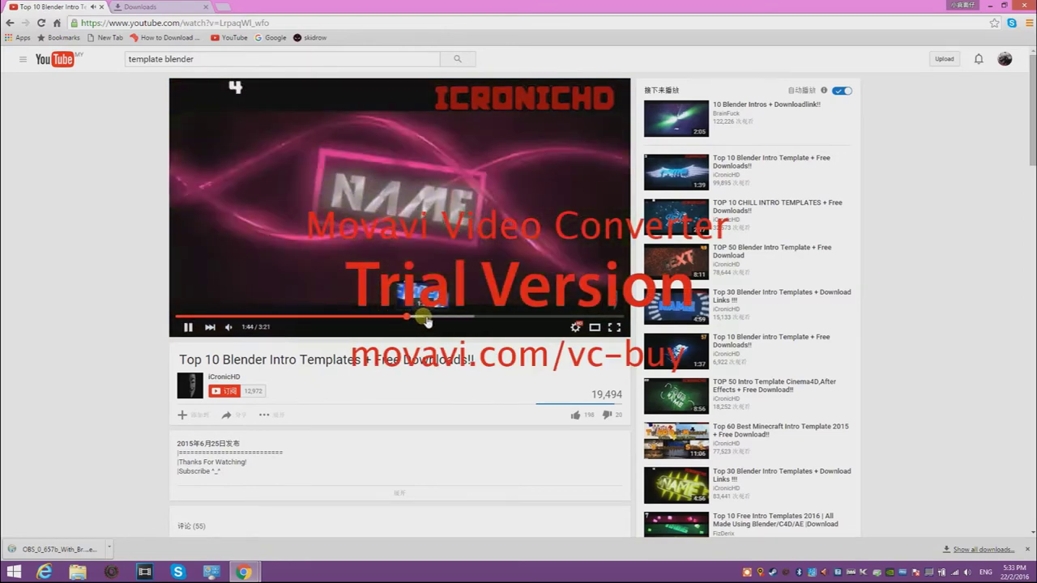
left_click_drag(414, 321, 443, 321)
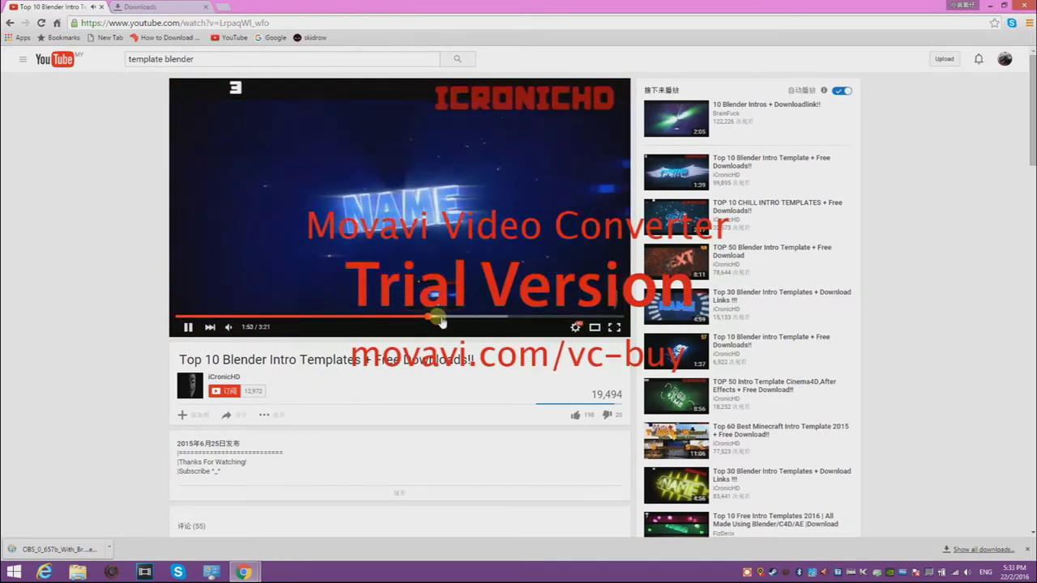
left_click(424, 241)
- Open Bandella V25 (blue sync intro) from the description and follow its MediaFire link
scroll(356, 324, "down", 2)
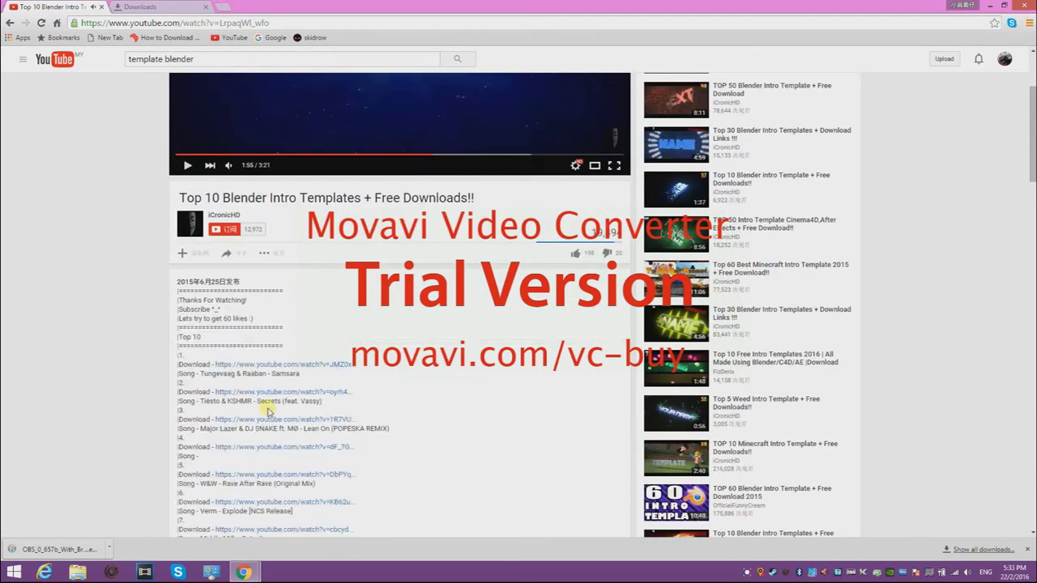
scroll(272, 408, "down", 1)
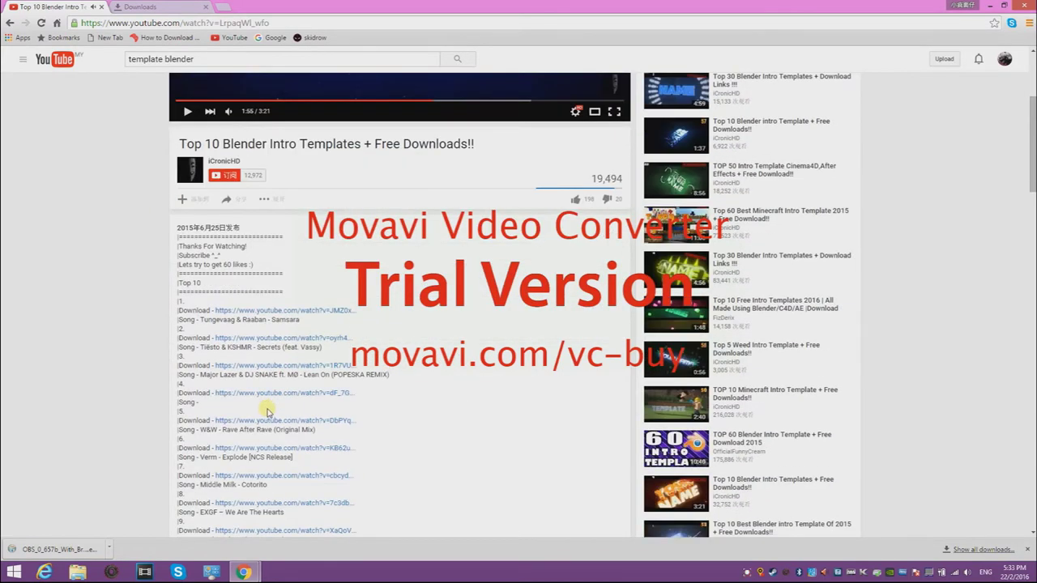
left_click(251, 366)
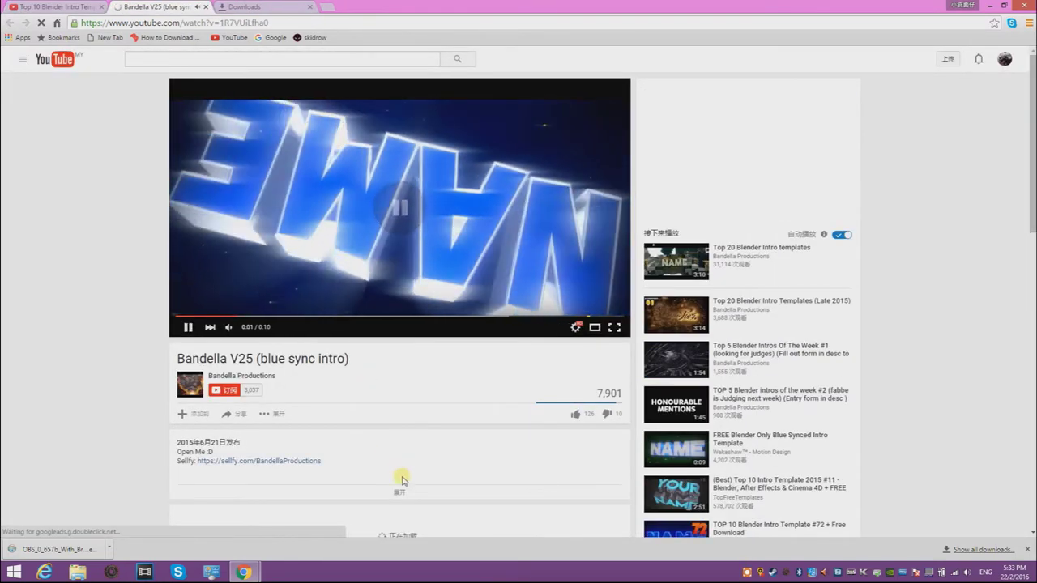
left_click(300, 461)
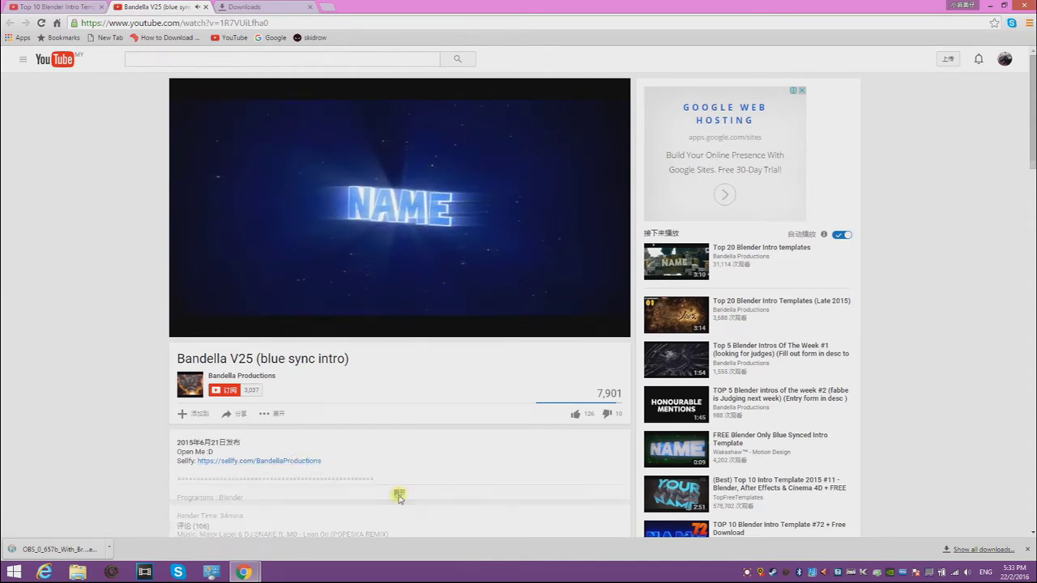
left_click(397, 492)
scroll(330, 496, "down", 1)
scroll(330, 497, "down", 1)
left_click(272, 455)
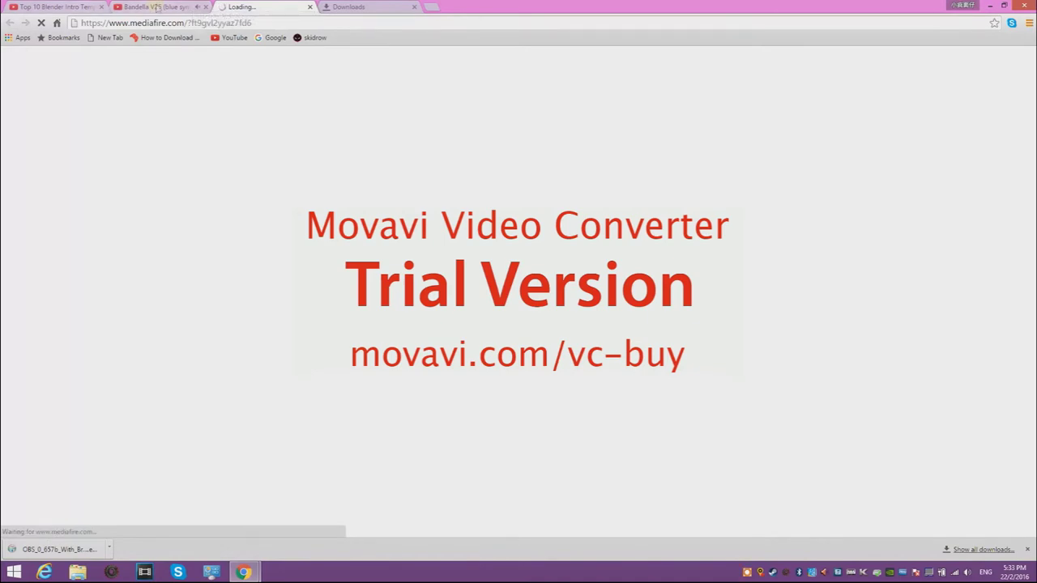
- Close the deleted Bandella MediaFire page and its video tab, returning to the TOP 60 video
left_click(195, 4)
left_click(325, 136)
left_click(251, 6)
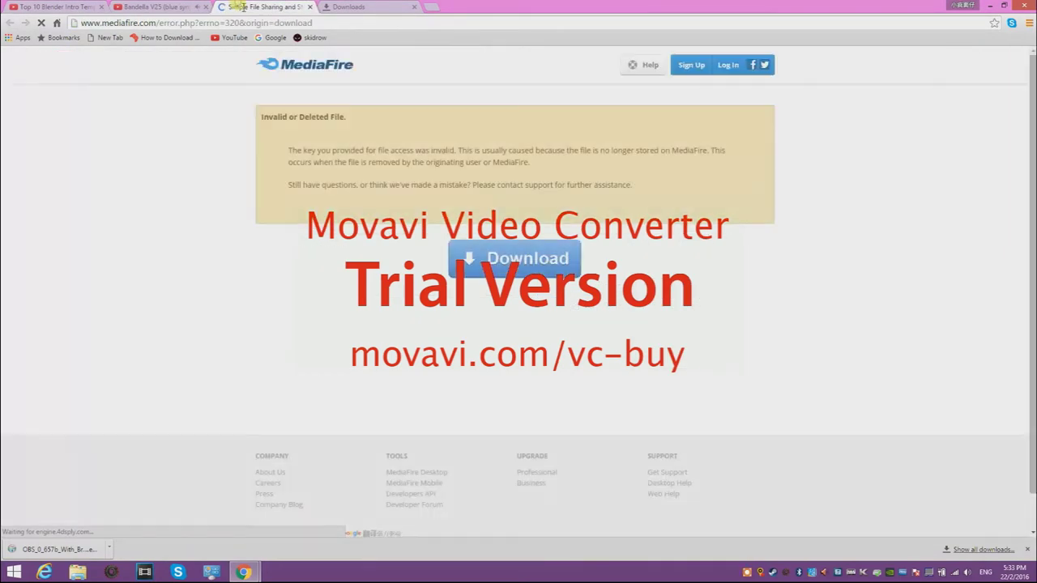
left_click(310, 7)
left_click(205, 7)
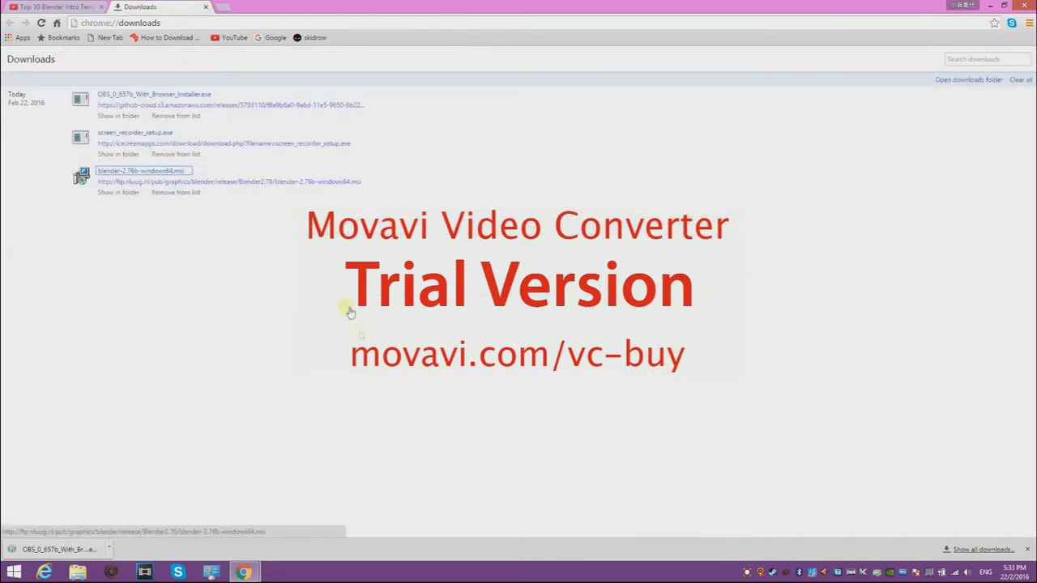
left_click(77, 7)
scroll(358, 326, "up", 5)
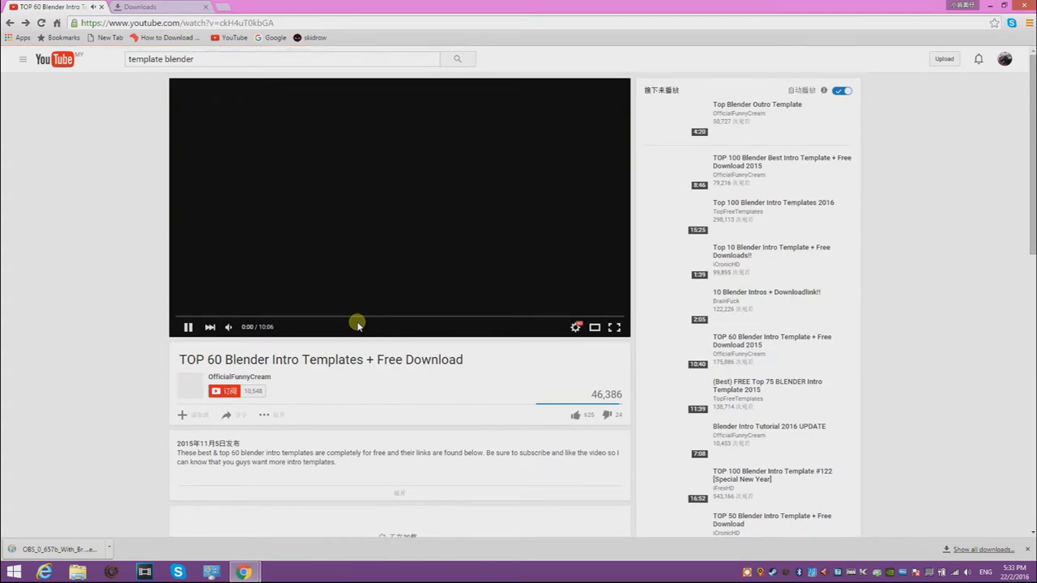
- Return to the template search results and open the TOP 50 Blender Intro Template #110 video
key("alt+Left")
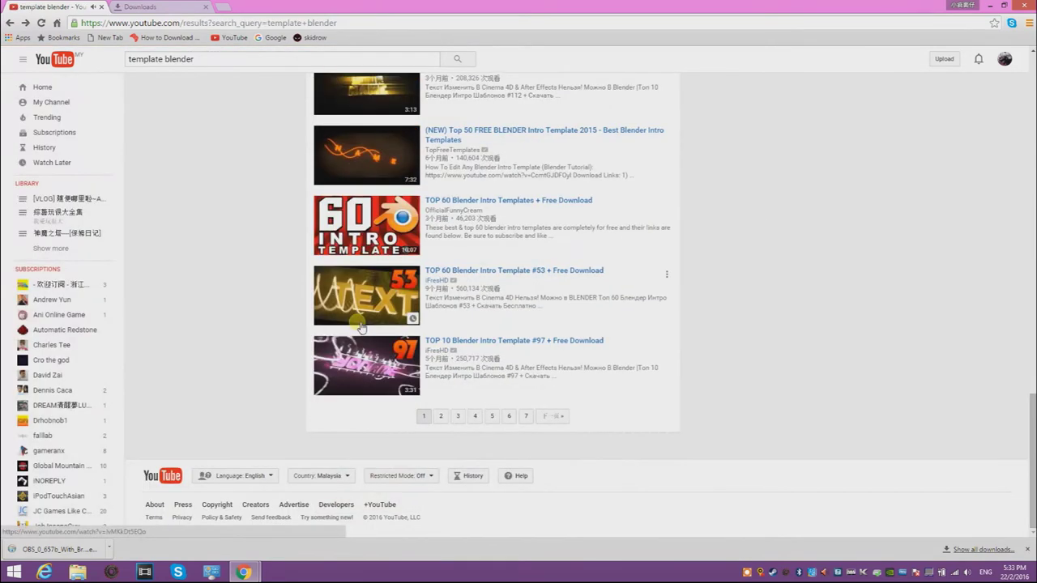
scroll(366, 327, "up", 4)
scroll(467, 379, "up", 3)
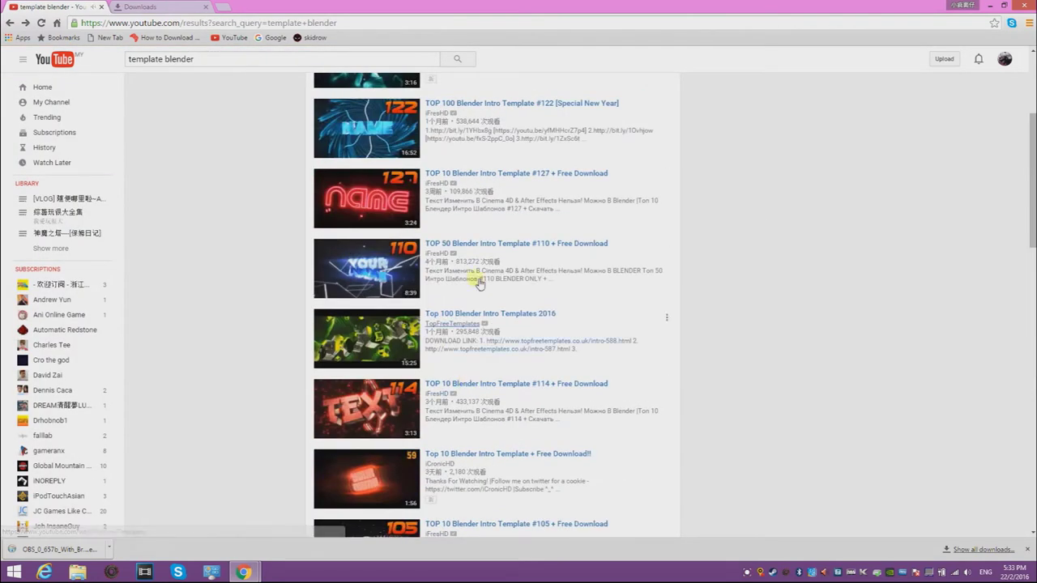
left_click(489, 247)
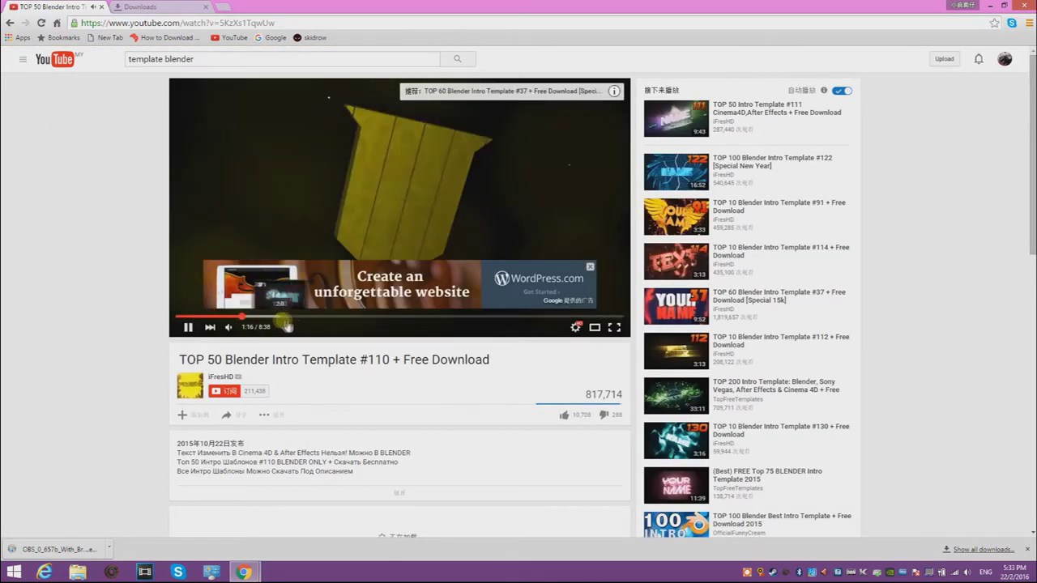
- Skip the video ahead to 4:38, dismiss the WordPress ad and pause it
left_click(242, 316)
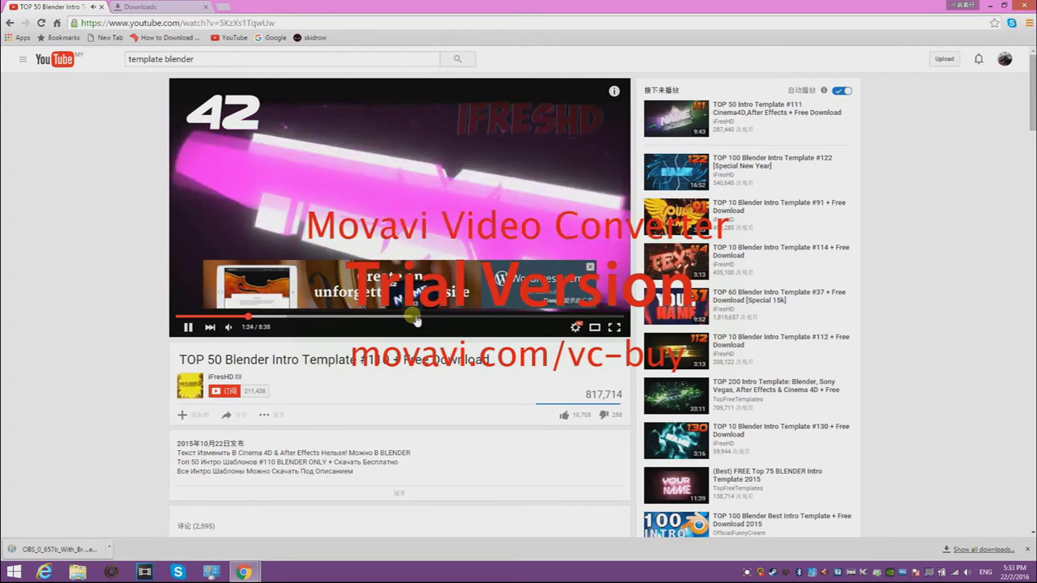
left_click(417, 317)
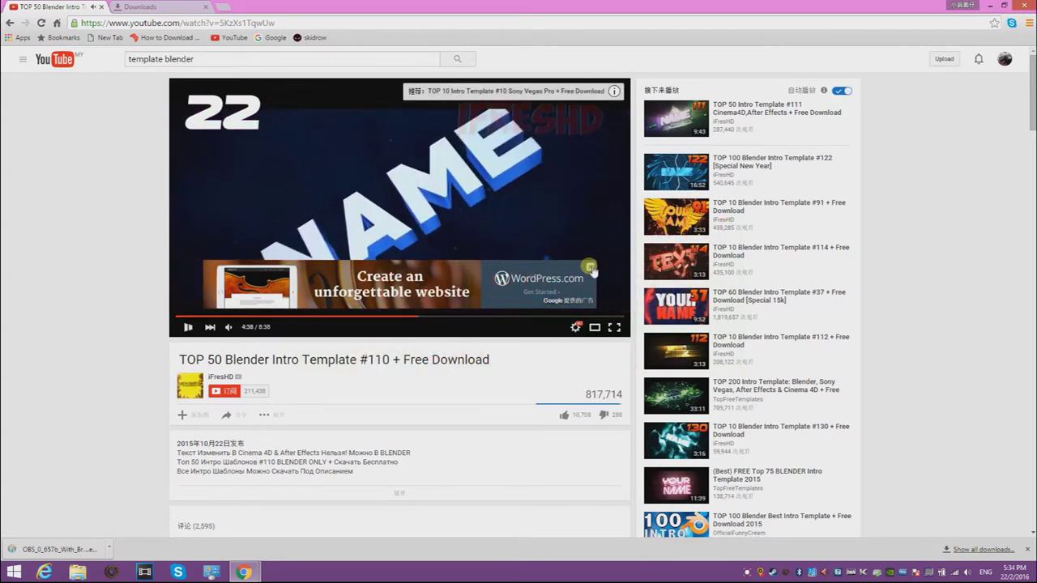
left_click(591, 268)
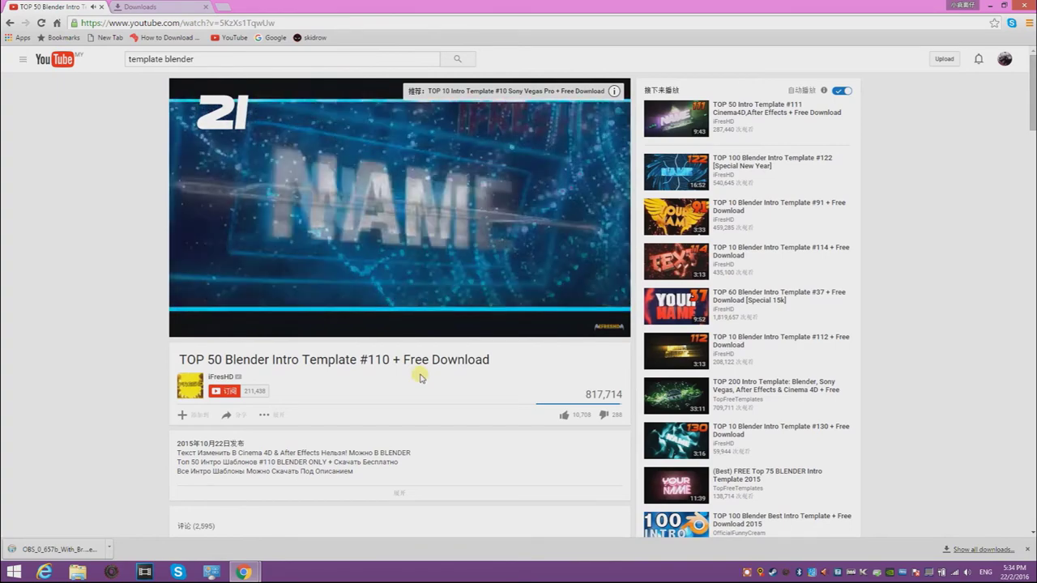
left_click(407, 250)
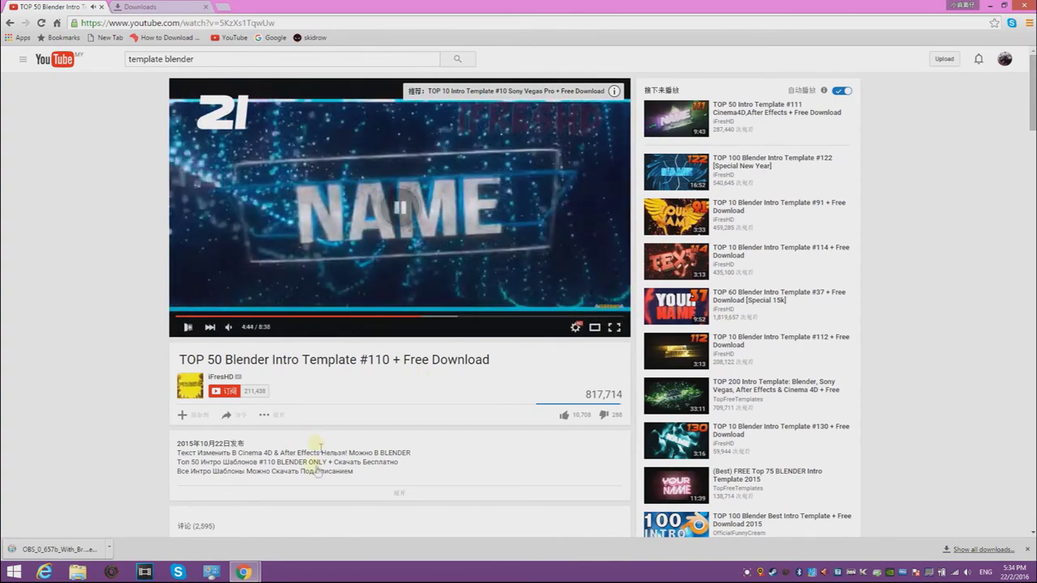
- Expand the description to its download links and open template 21's preview in a new tab
left_click(381, 495)
scroll(343, 474, "down", 1)
scroll(273, 527, "down", 2)
scroll(195, 478, "down", 1)
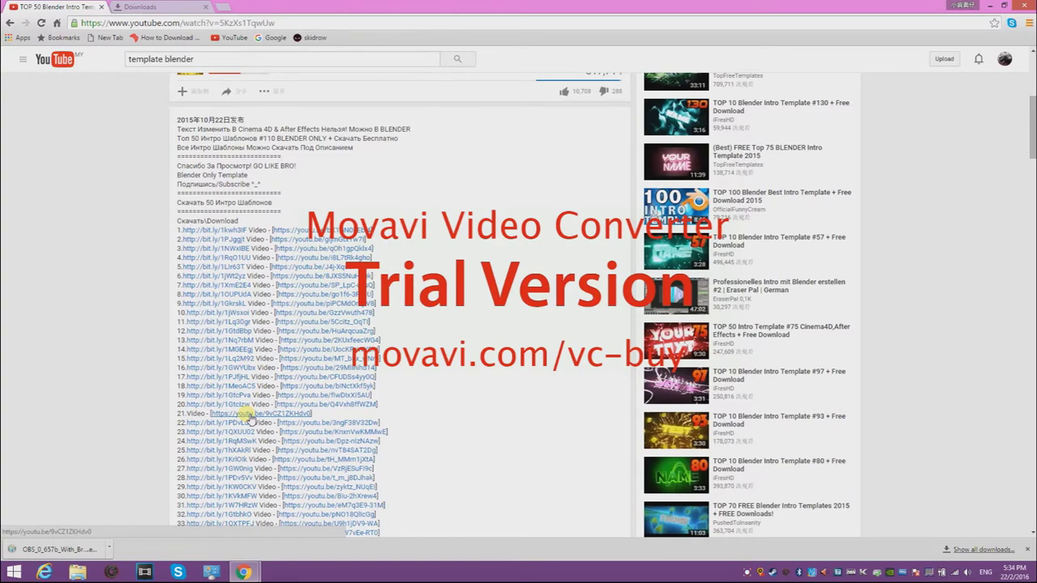
left_click(250, 416)
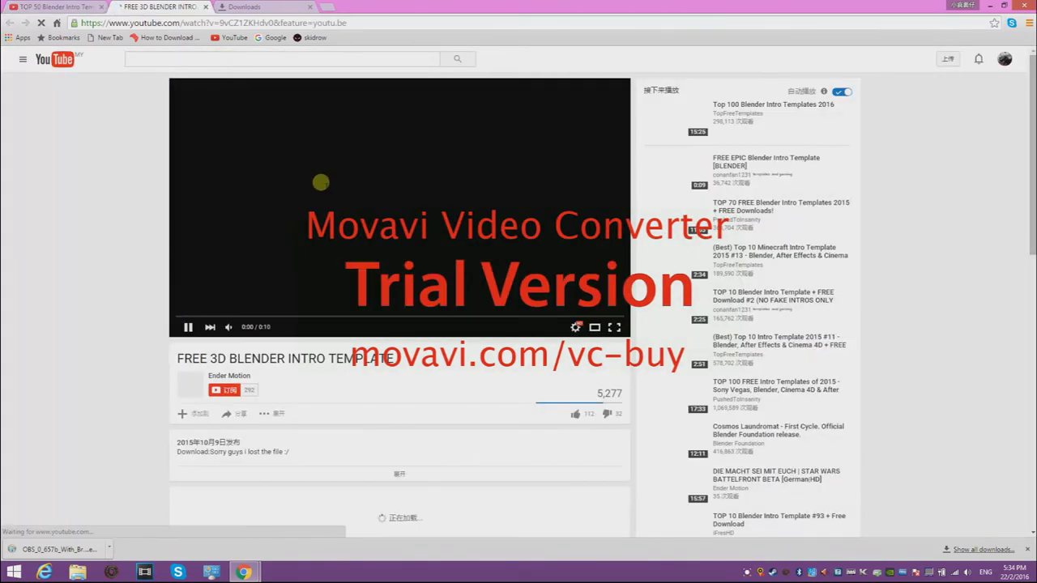
left_click(399, 476)
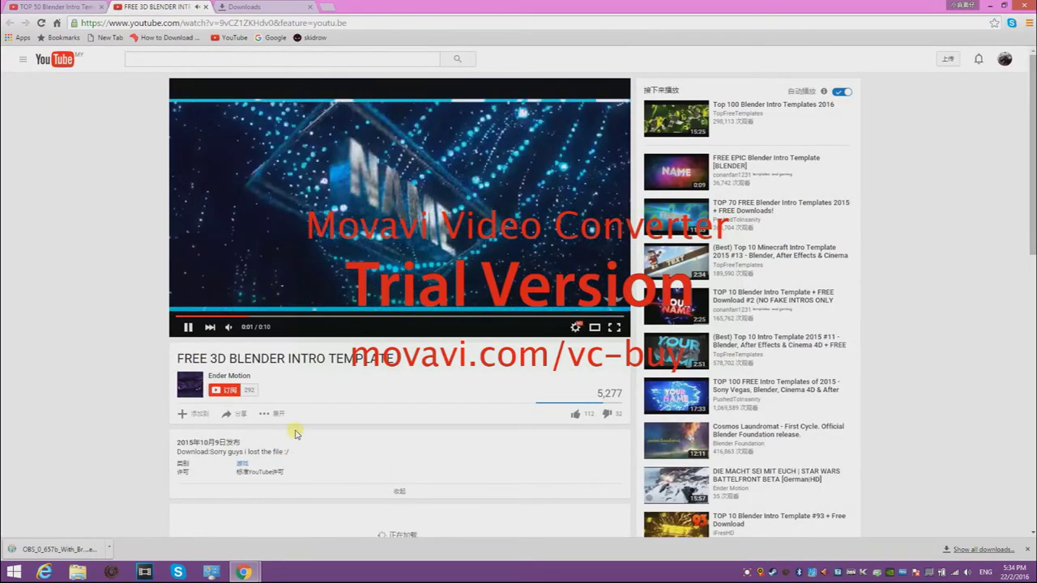
left_click(398, 236)
left_click(201, 10)
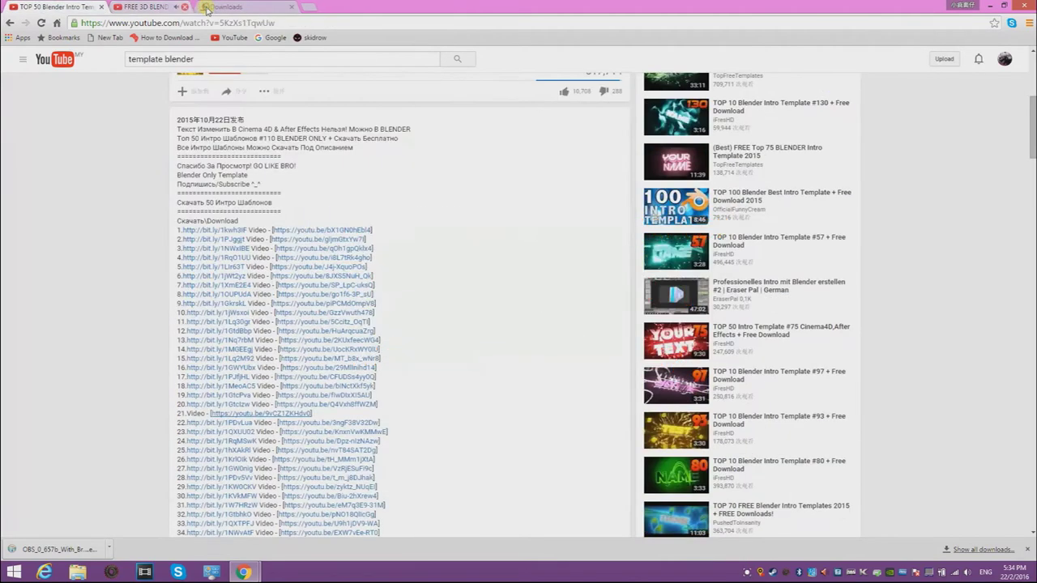
scroll(332, 331, "up", 10)
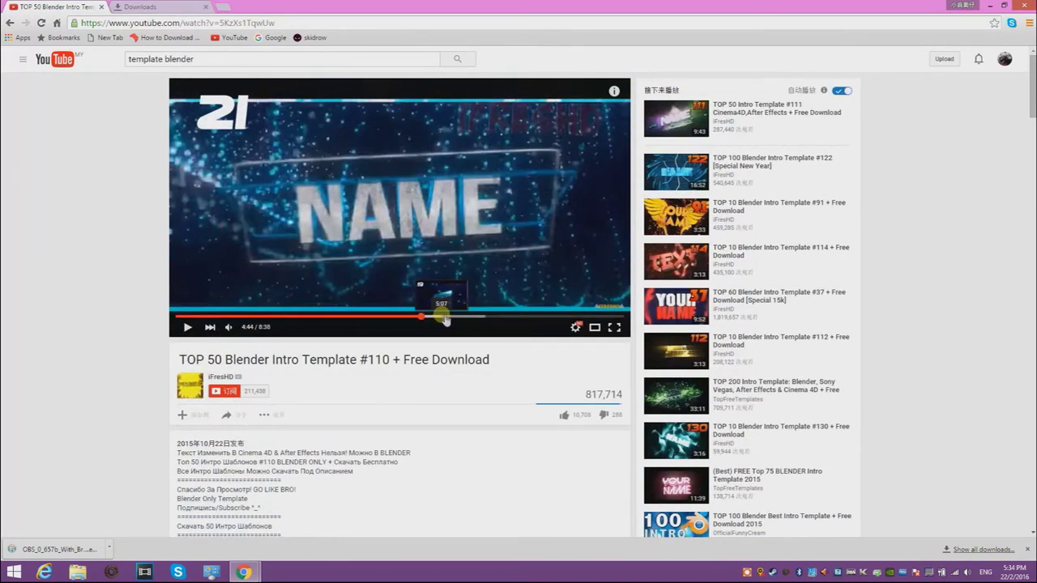
- Skip the #110 video through 5:06 and 5:54, pausing on template 10 at 6:32
left_click(444, 317)
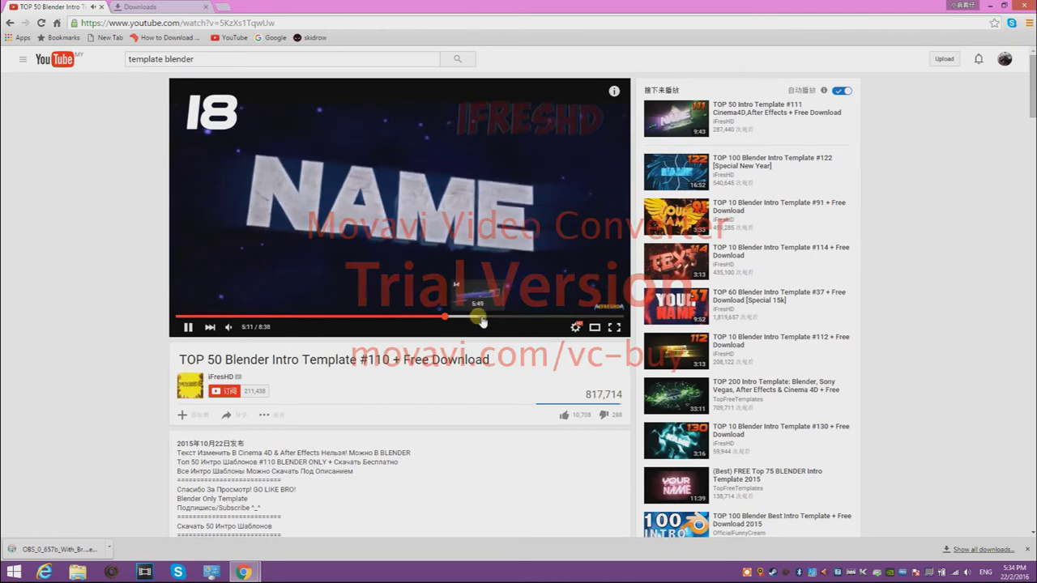
left_click(482, 319)
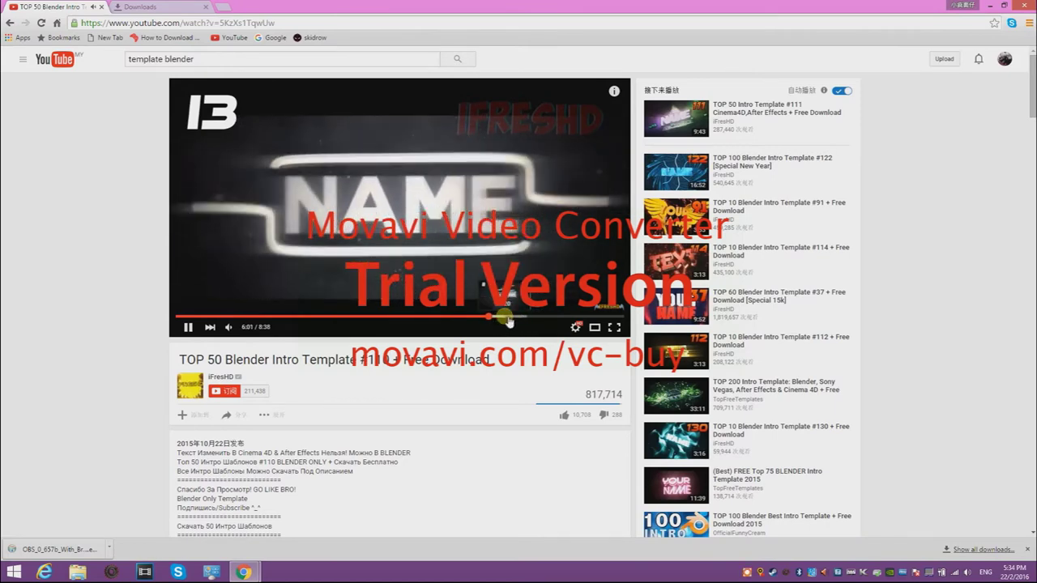
left_click(517, 320)
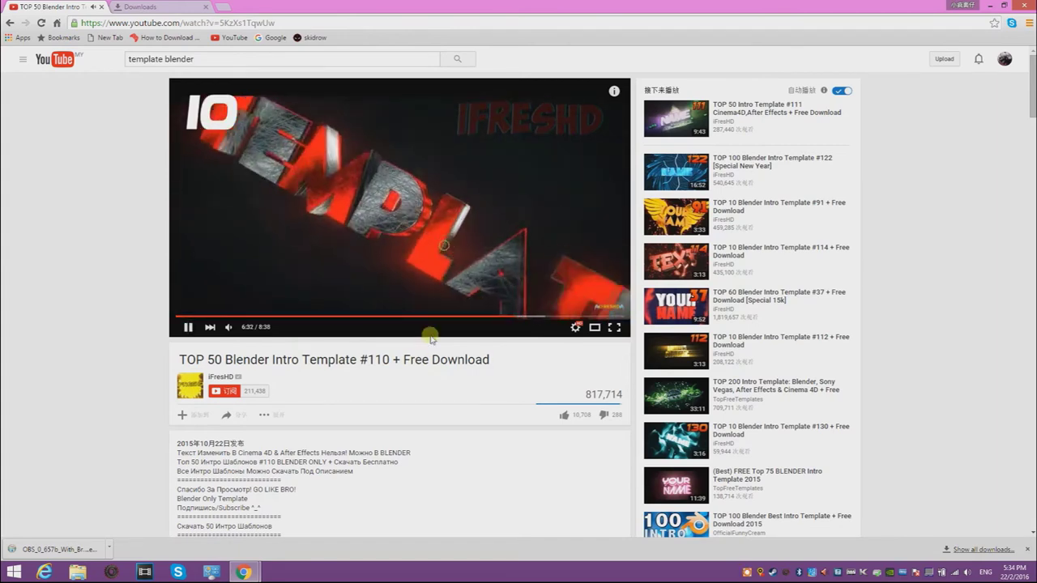
key("space")
scroll(261, 432, "down", 3)
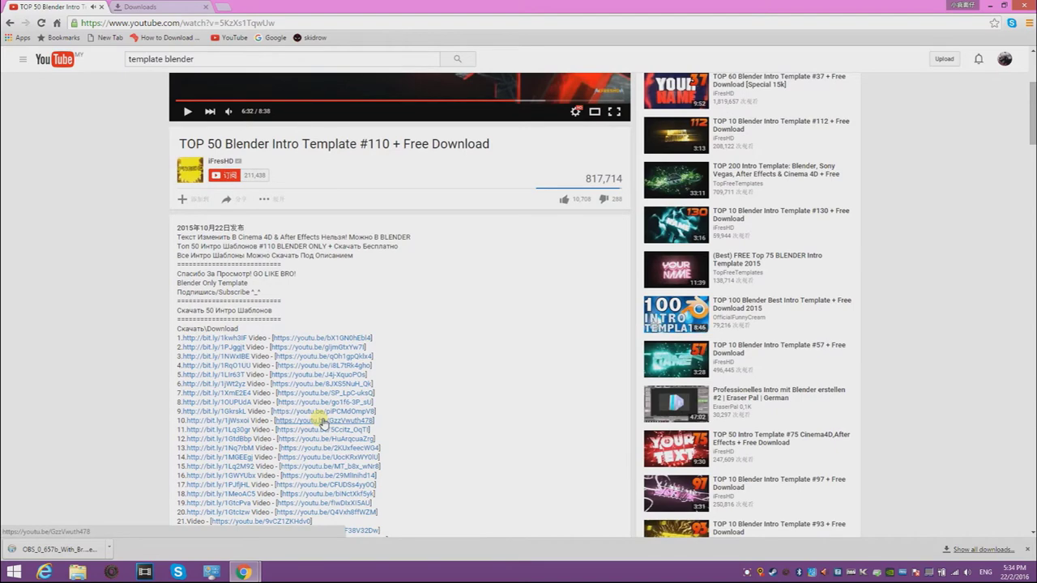
- Follow template 10's bit.ly link to MediaFire and download the 45.75 MB SeaFX and SupFX zip
left_click(323, 421)
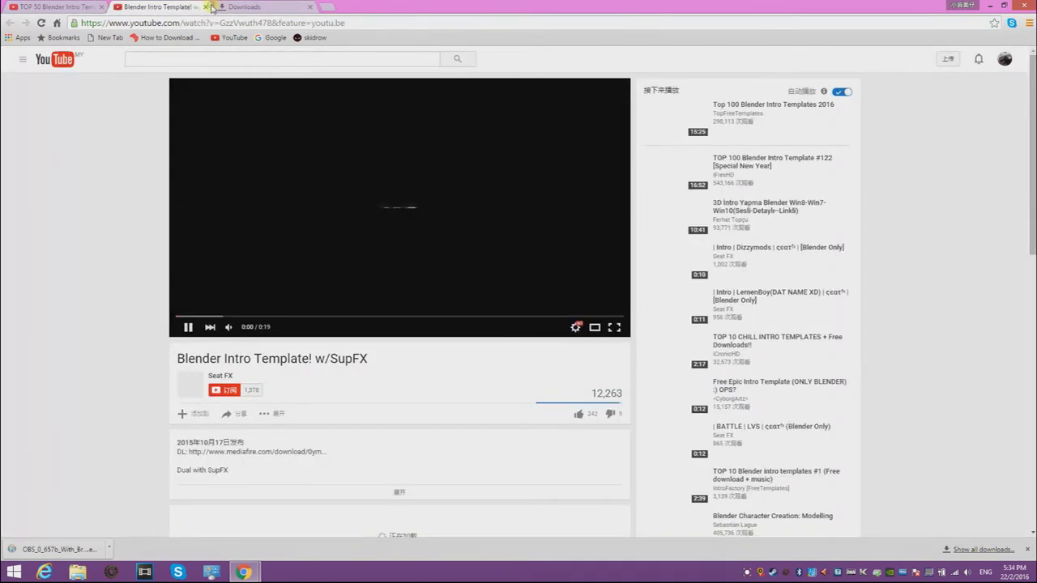
left_click(206, 6)
left_click(219, 422)
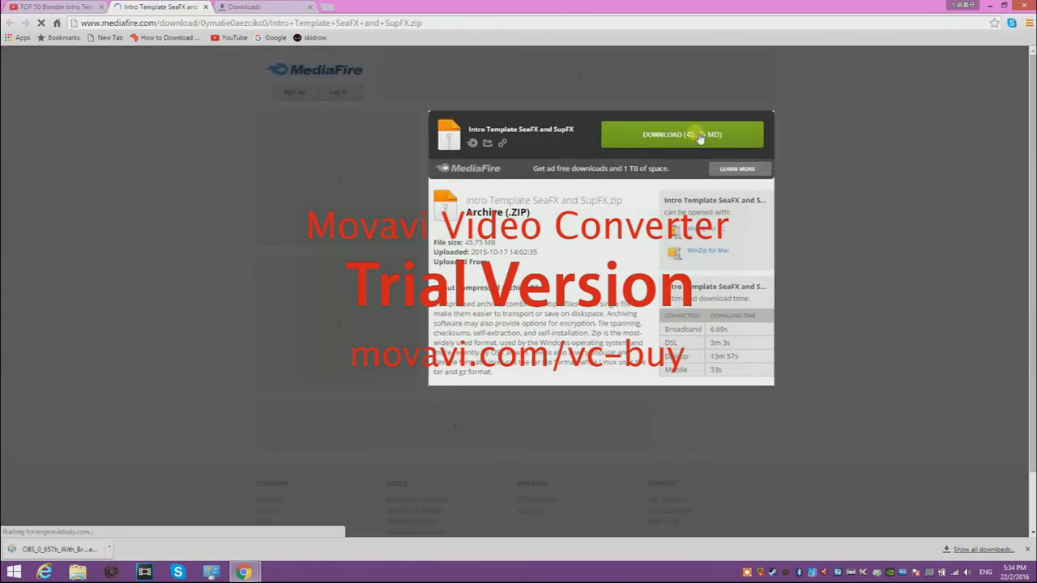
left_click(694, 135)
left_click(694, 135)
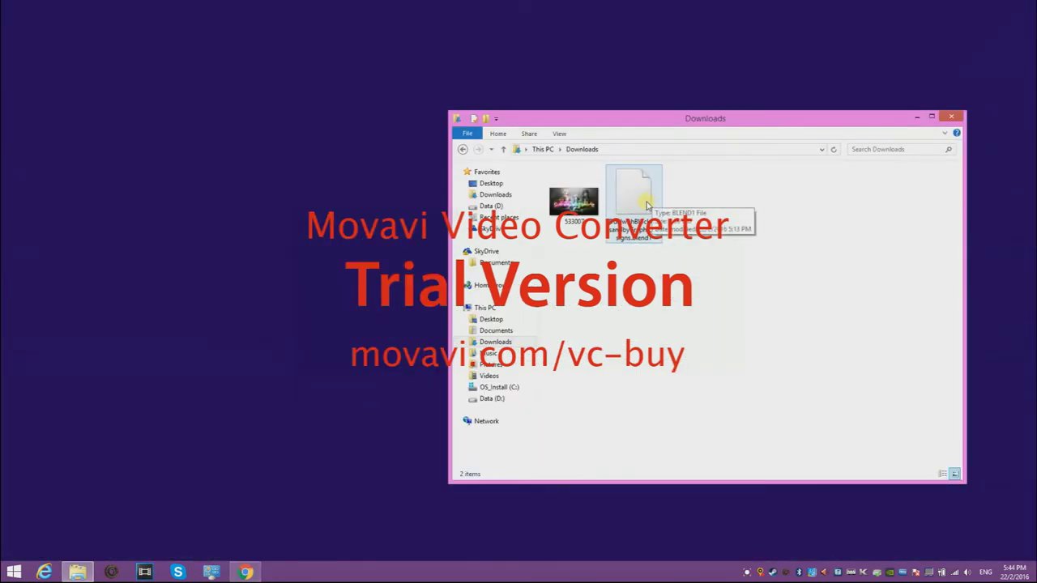
right_click(647, 204)
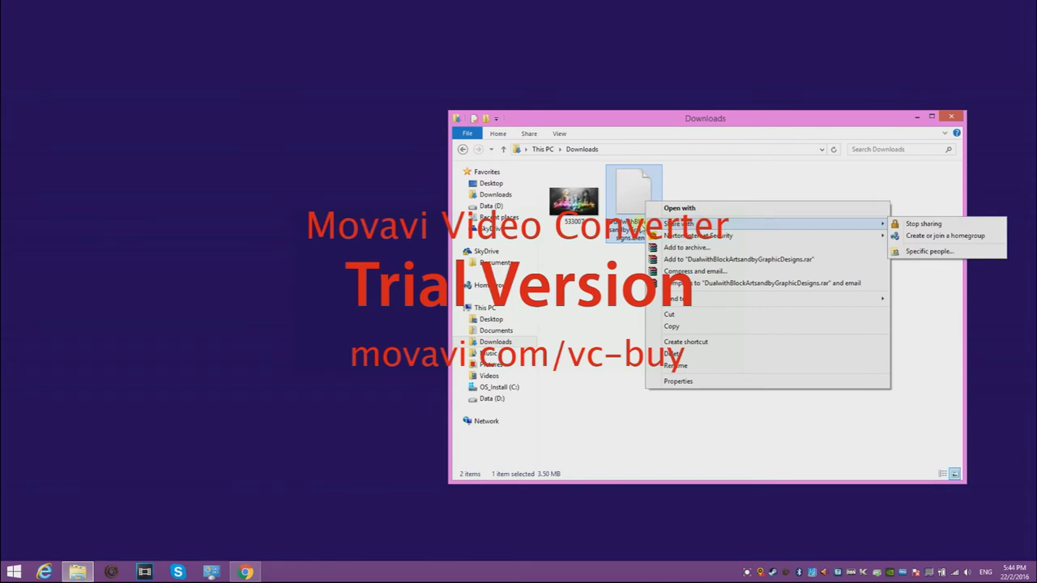
- Open DualwithBlockArtsandbyGraphicDesigns.blend1 in Blender via Open with
left_click(733, 210)
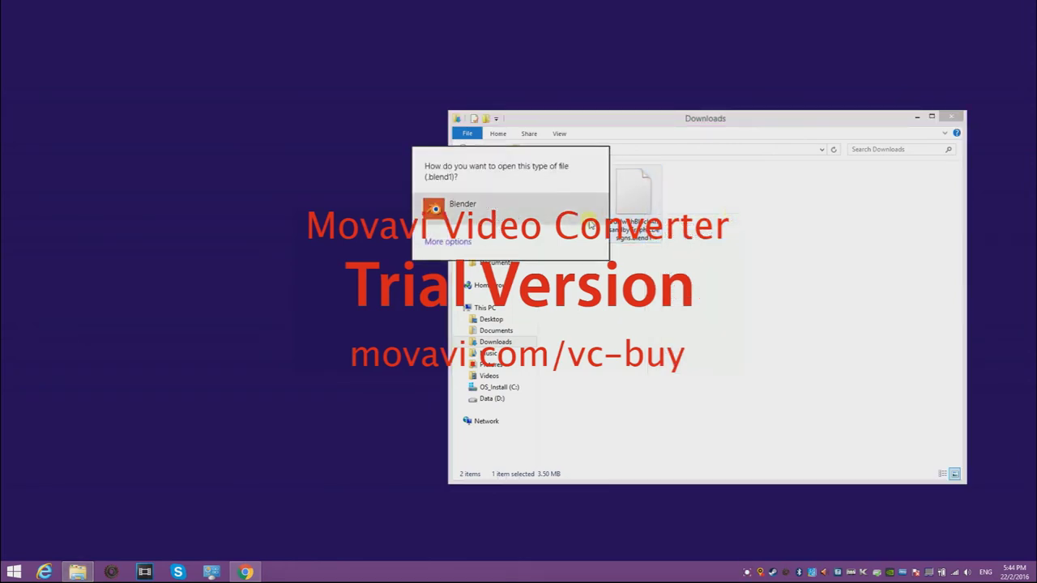
left_click(502, 217)
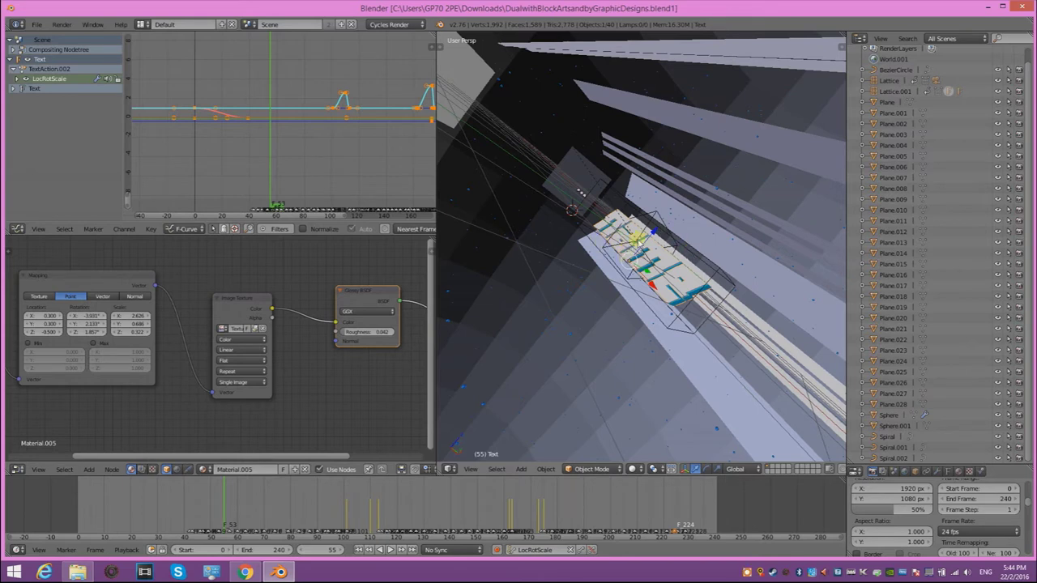
- Replace the first Text object's wording with GRAPHIC and return to Object Mode
right_click(617, 235)
right_click(616, 228)
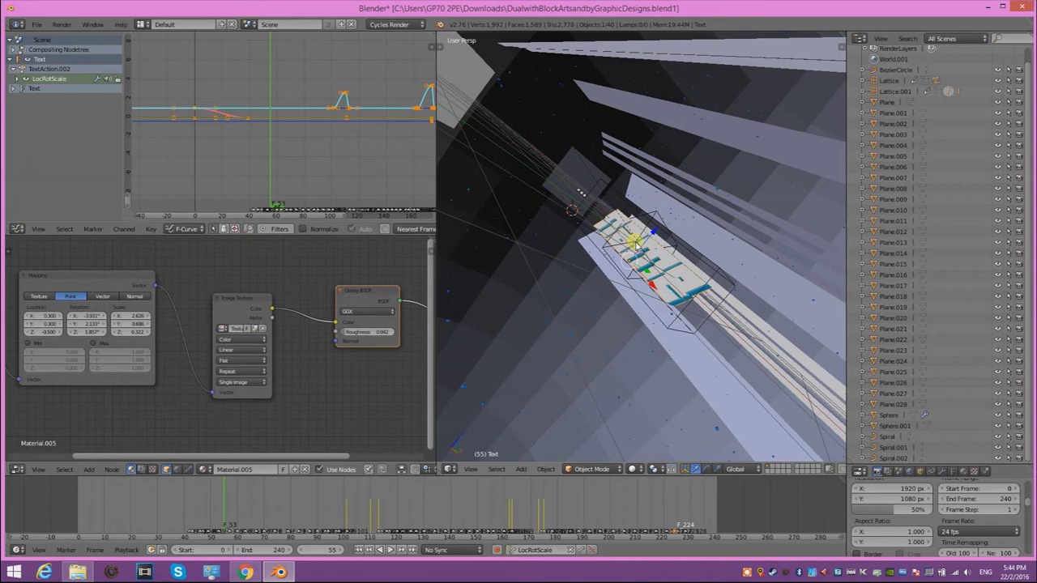
key("Tab")
key("ctrl+a")
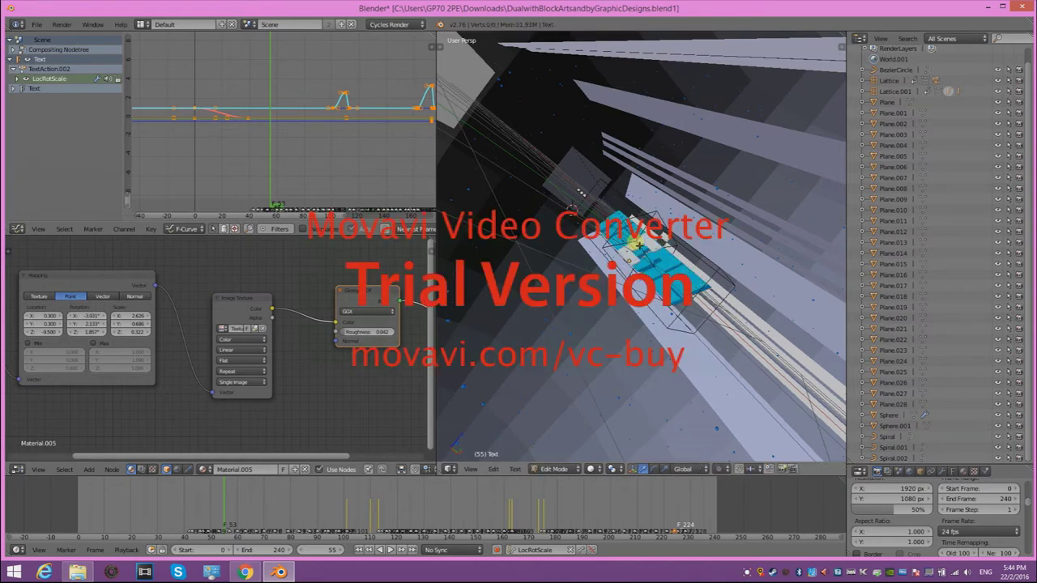
type("GRAPHIC")
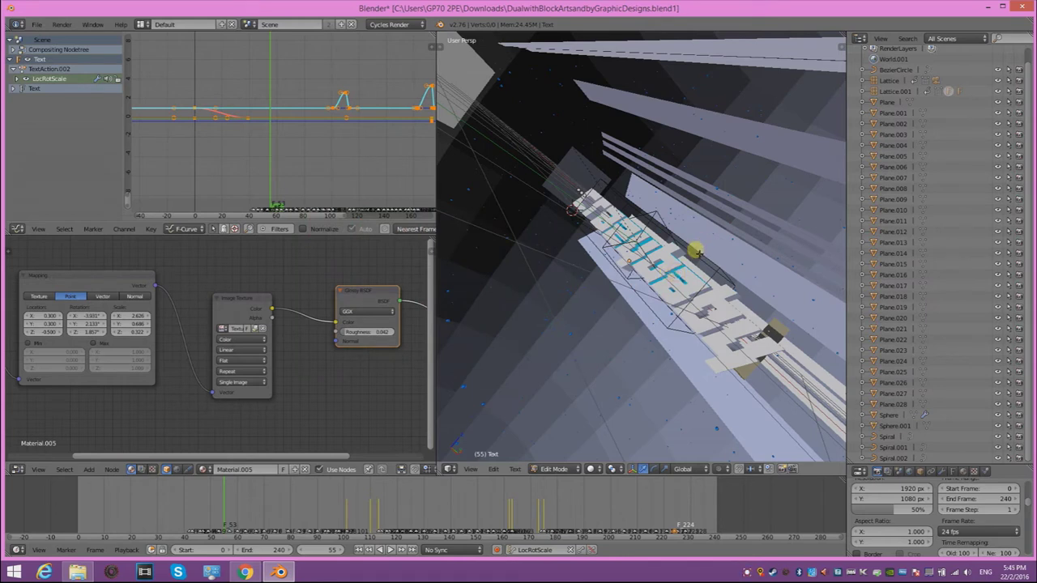
key("Tab")
right_click(672, 275)
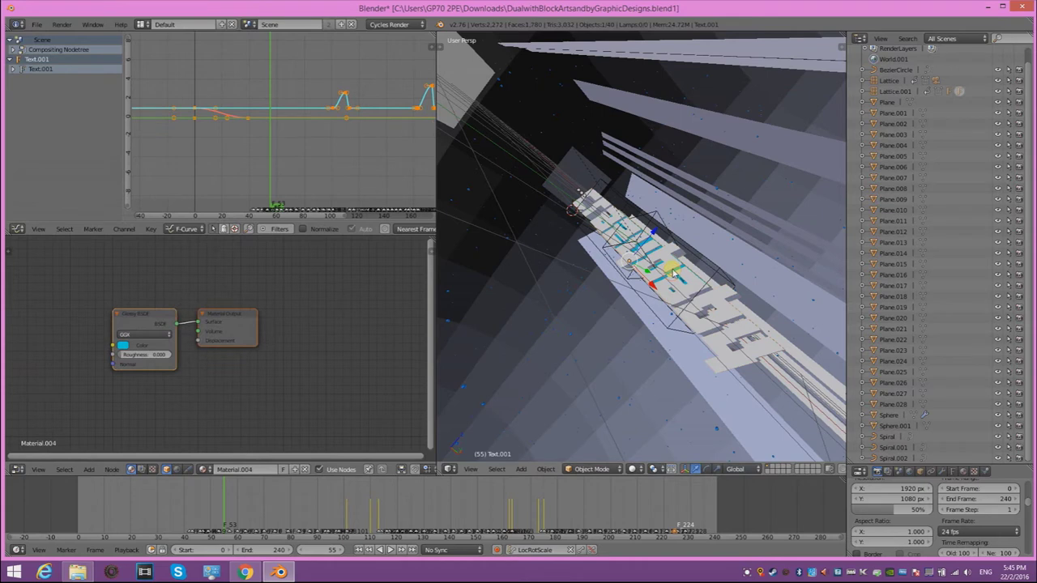
- Type 'ab' into Text.001 in Edit Mode, then return to Object Mode
key("Tab")
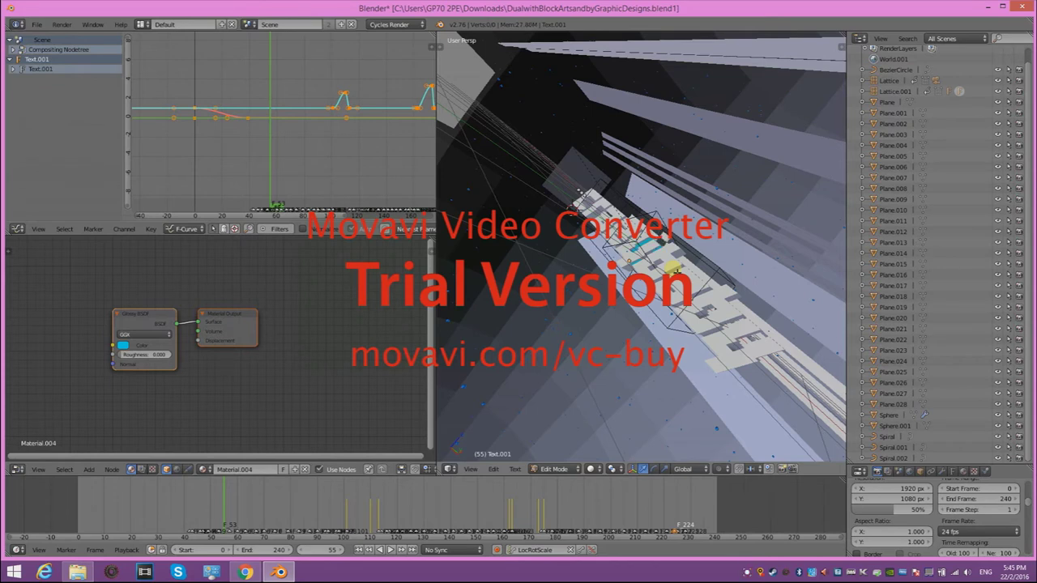
type("ab")
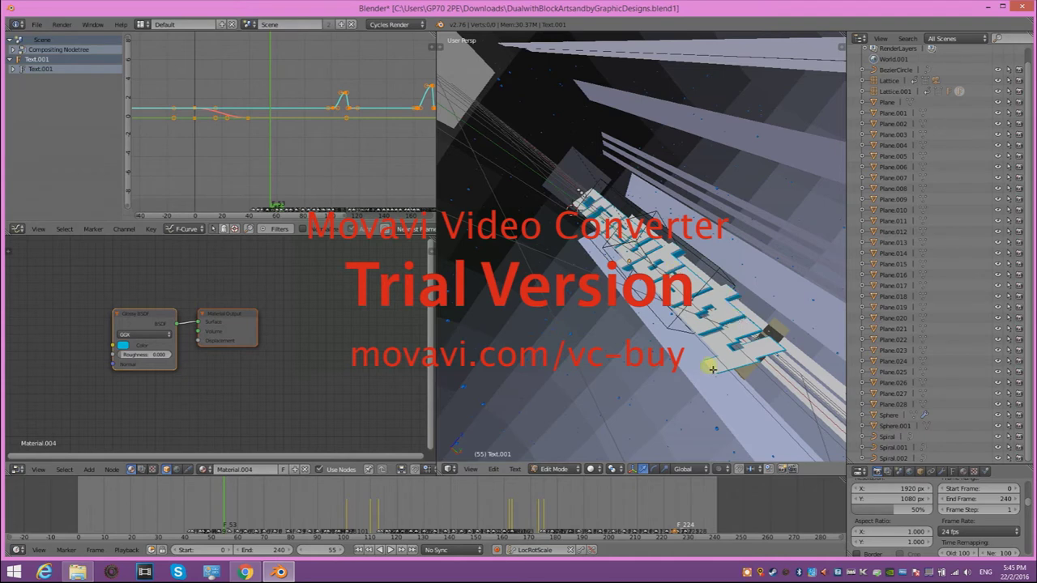
key("Tab")
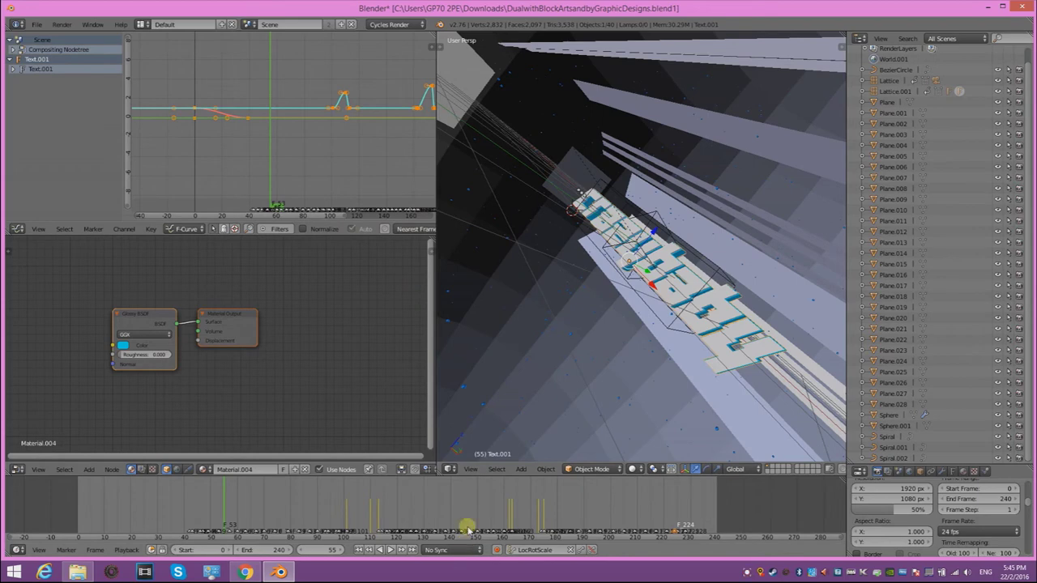
- Play the intro animation in the Timeline and stop it at frame 147
left_click(391, 550)
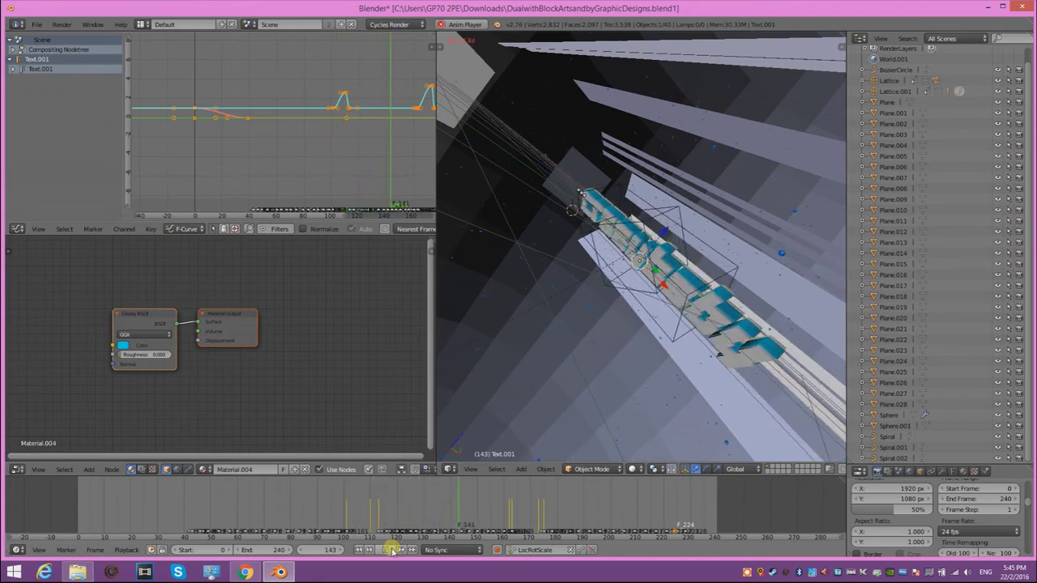
left_click(392, 550)
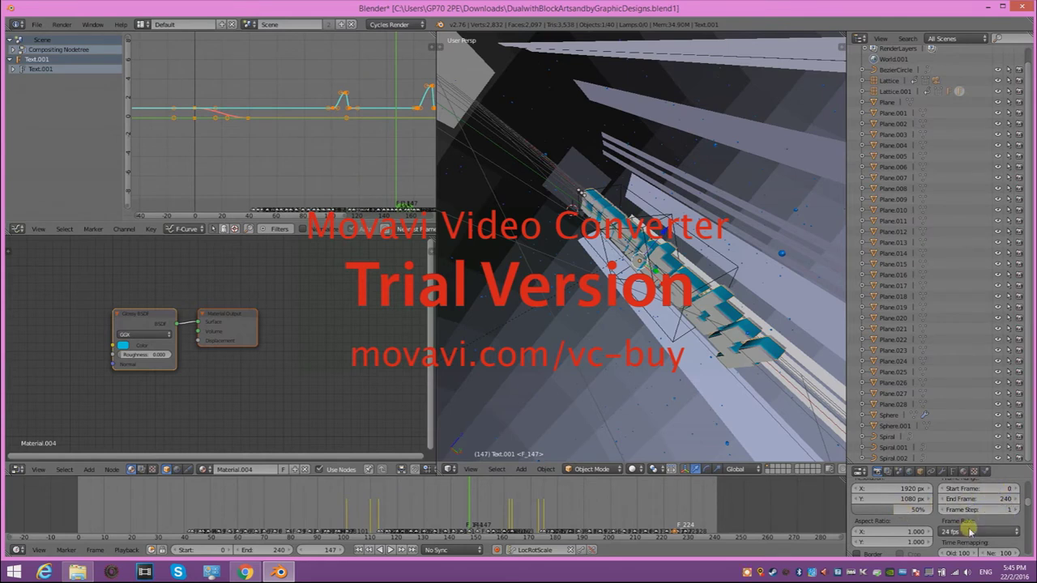
- Set the animation frame rate to 30 fps
left_click(970, 531)
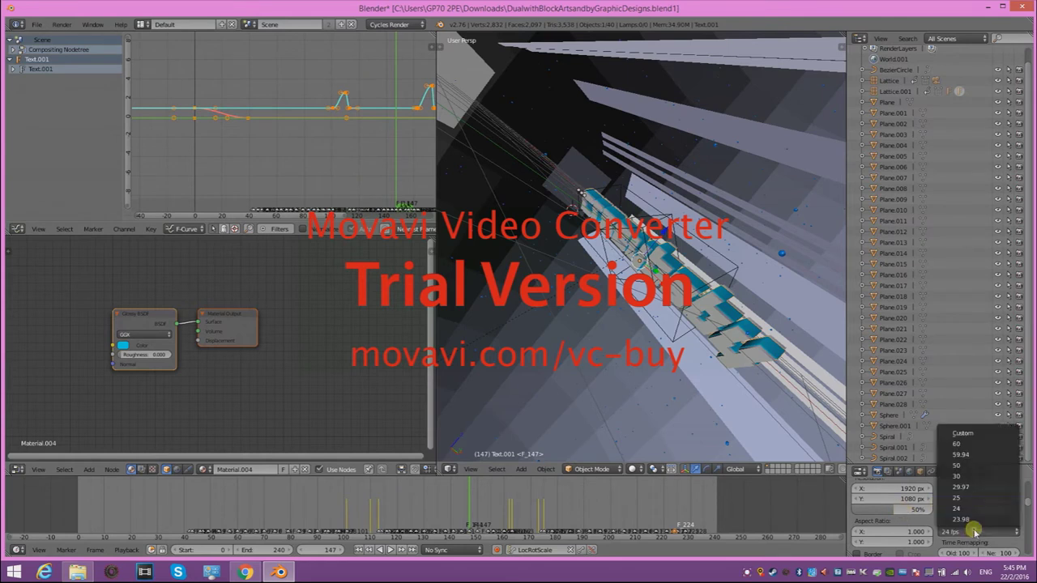
left_click(974, 478)
scroll(939, 533, "down", 3)
scroll(964, 510, "down", 5)
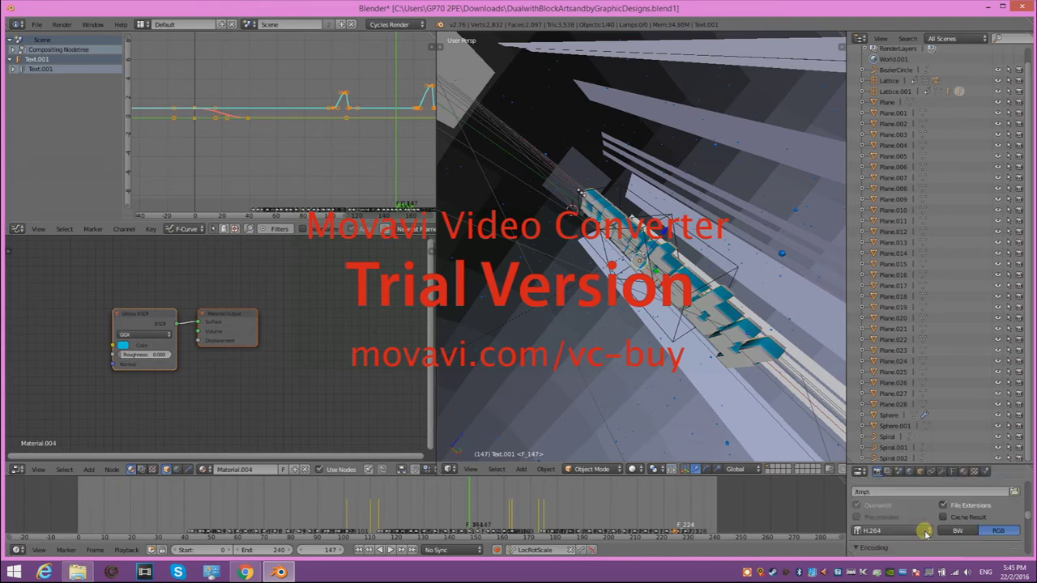
scroll(1000, 522, "up", 1)
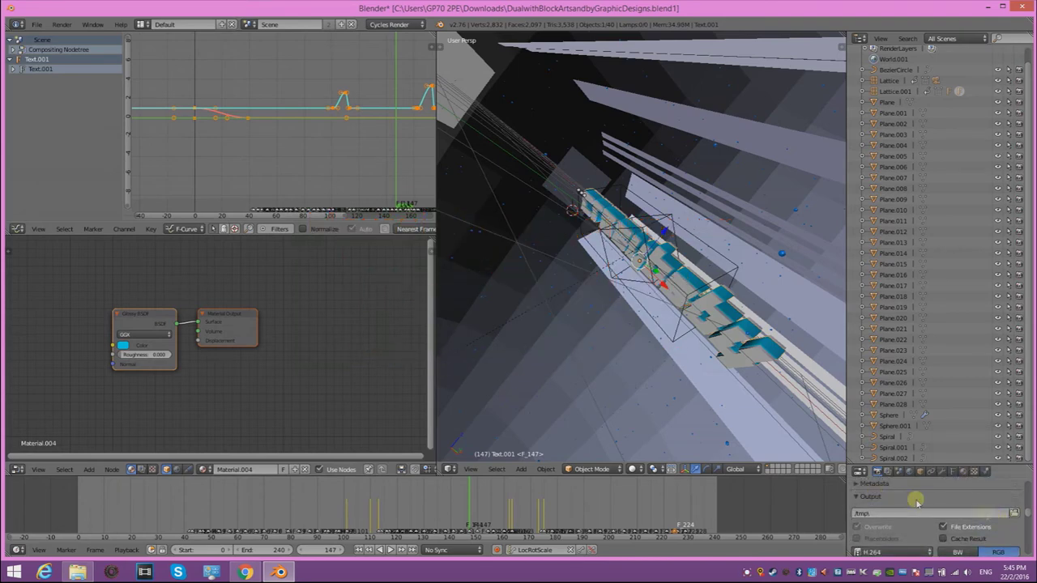
- Set D:\edited videos as the render output folder
left_click(1010, 511)
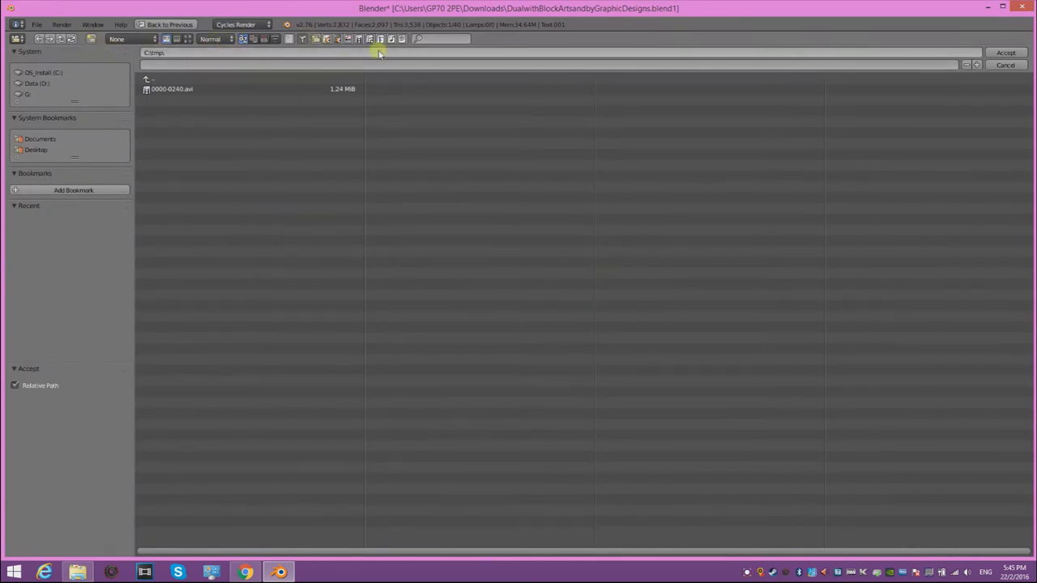
left_click(977, 55)
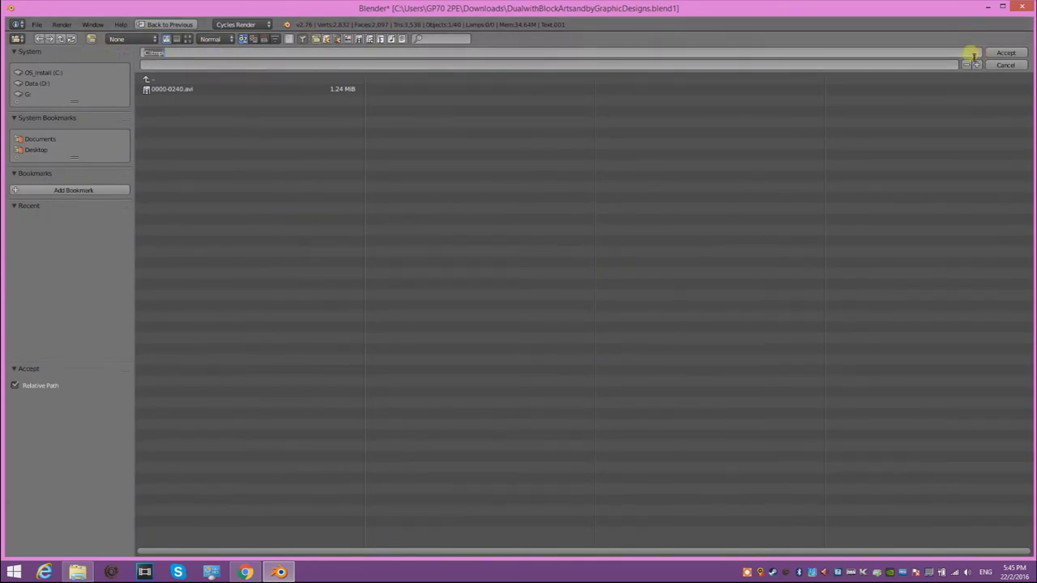
left_click(37, 85)
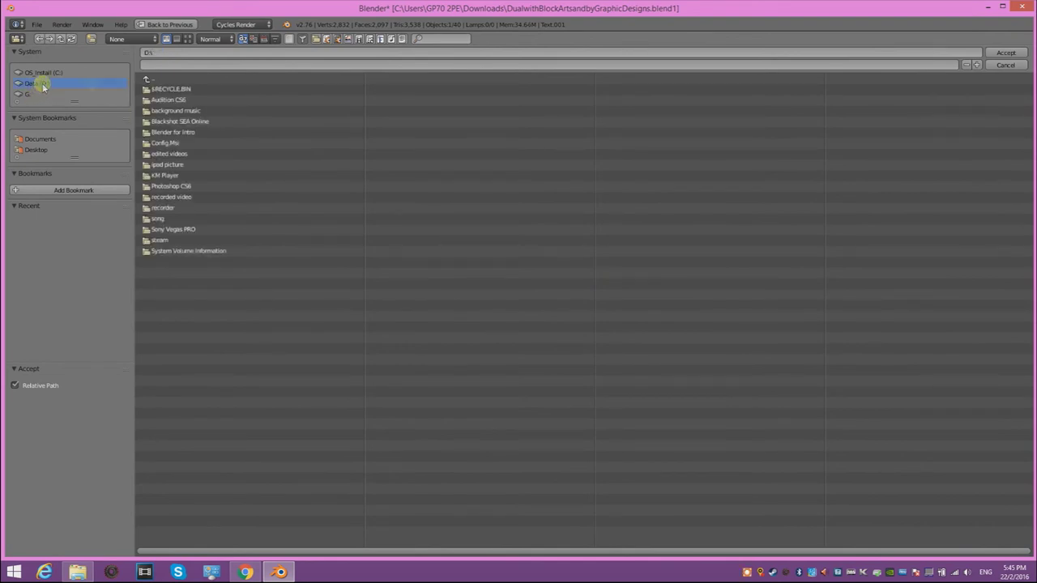
left_click(197, 155)
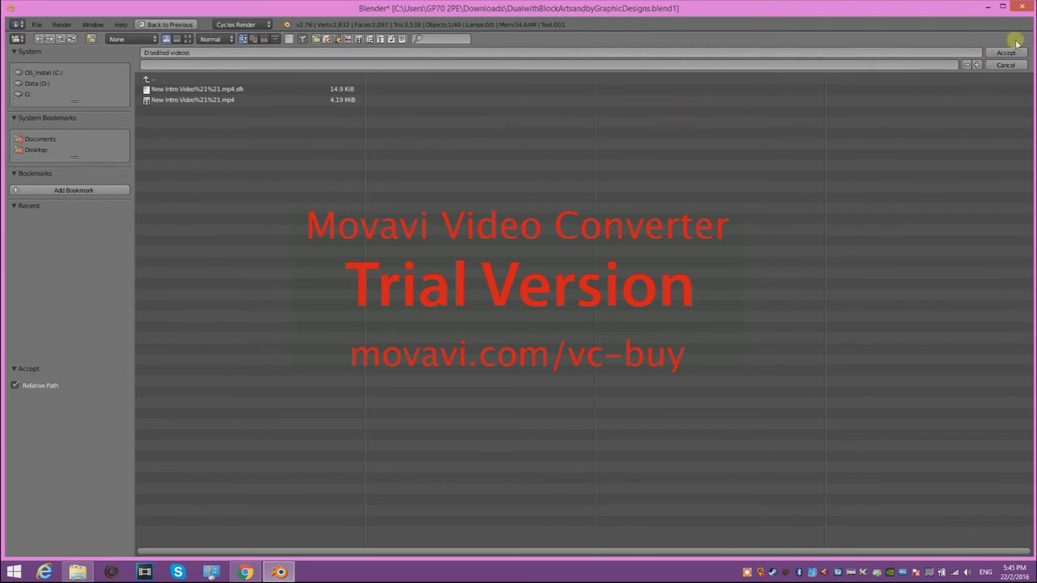
left_click(1010, 55)
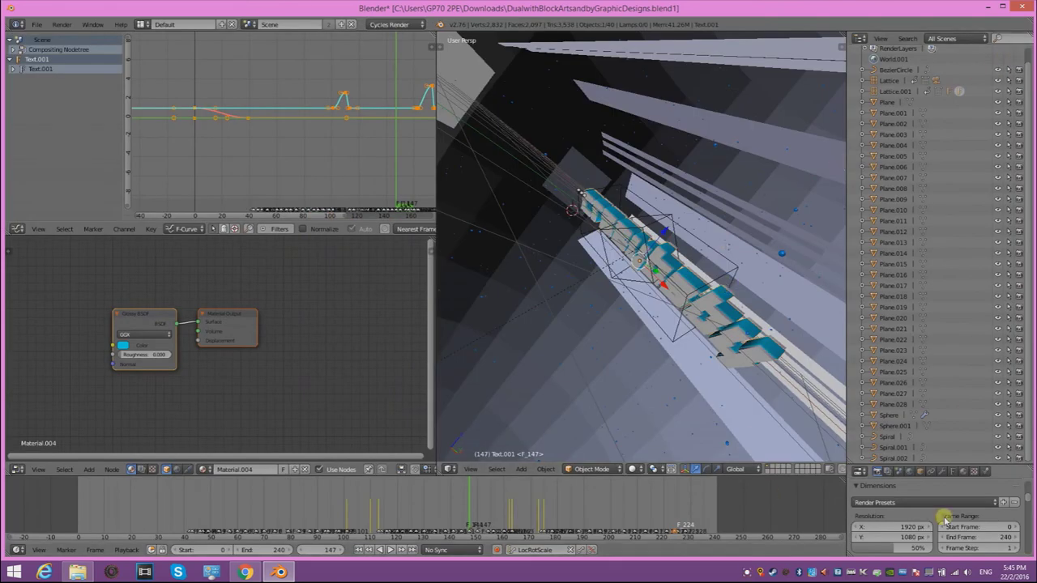
- Render all 240 frames of the animation, then quit Blender
left_click(70, 26)
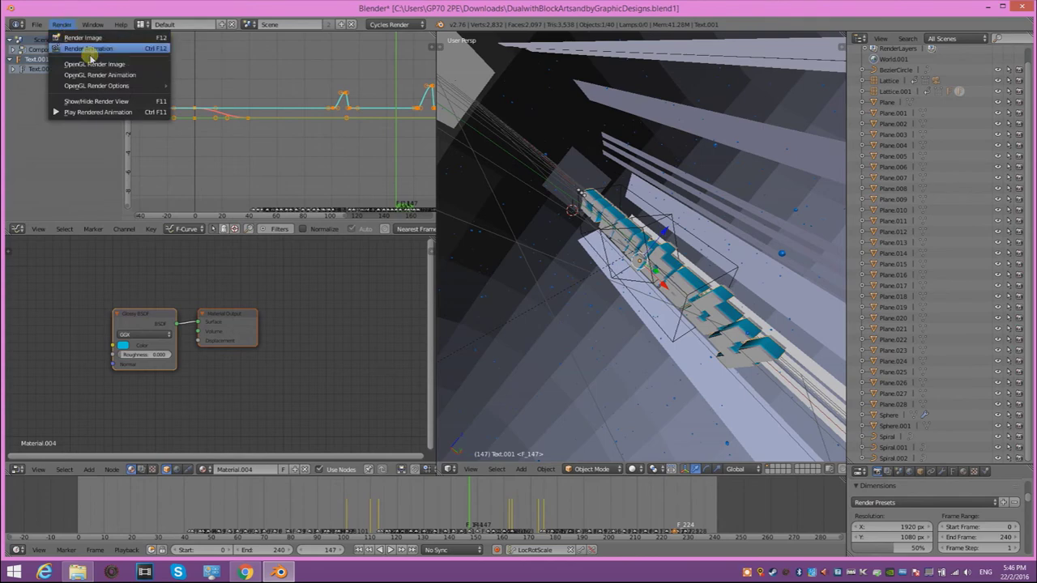
left_click(88, 49)
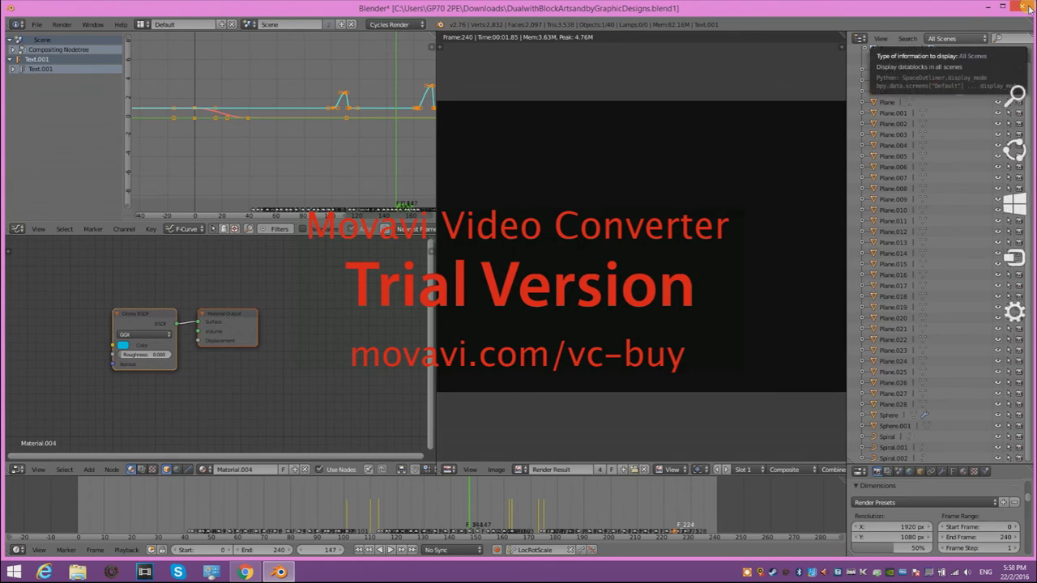
left_click(1029, 8)
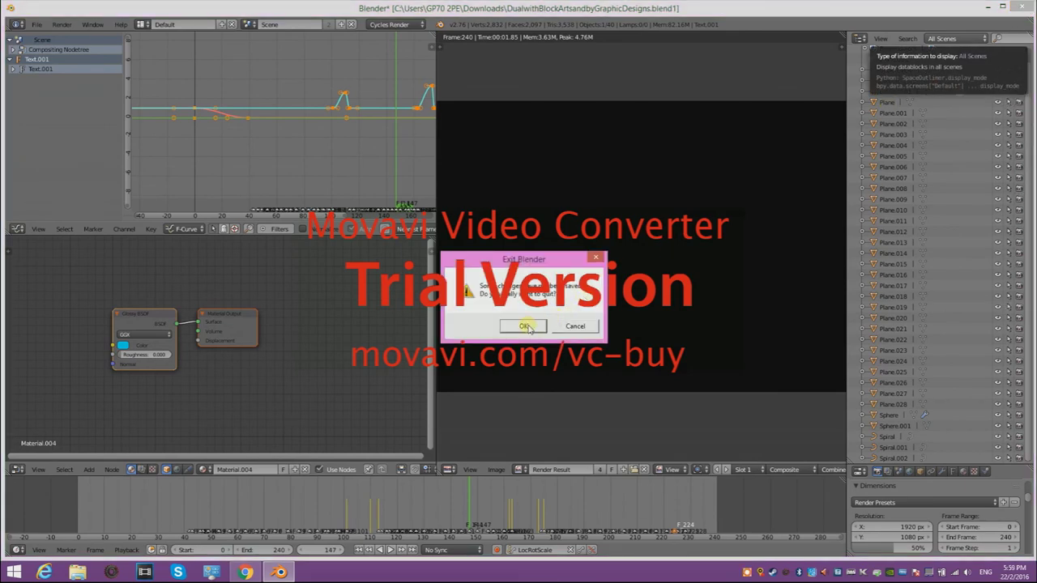
left_click(527, 327)
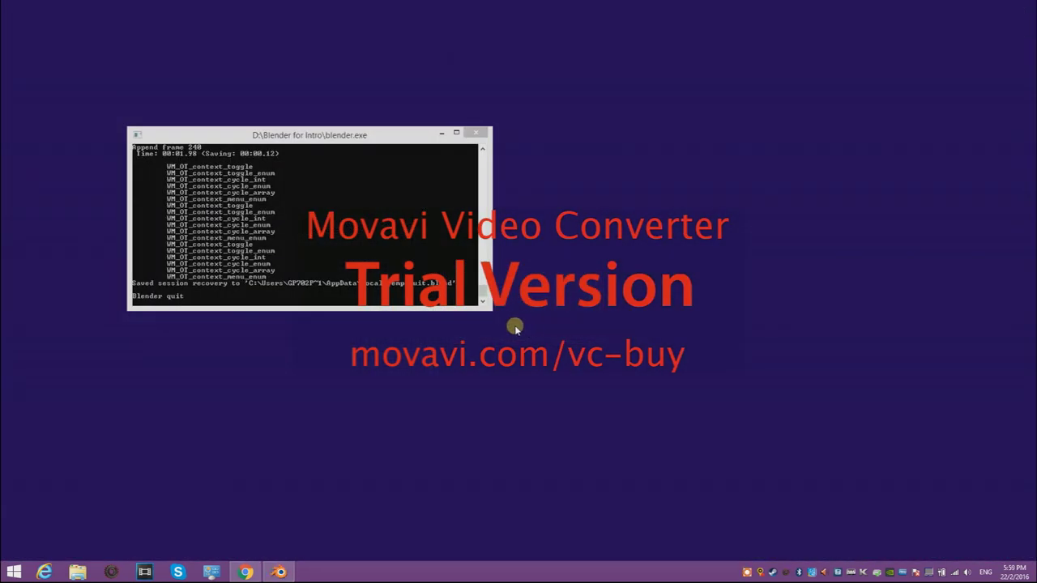
- Play the rendered 0000-0240 video from D:\edited videos in Windows Media Player
key("alt+Tab")
key("alt+Tab")
key("alt+Tab")
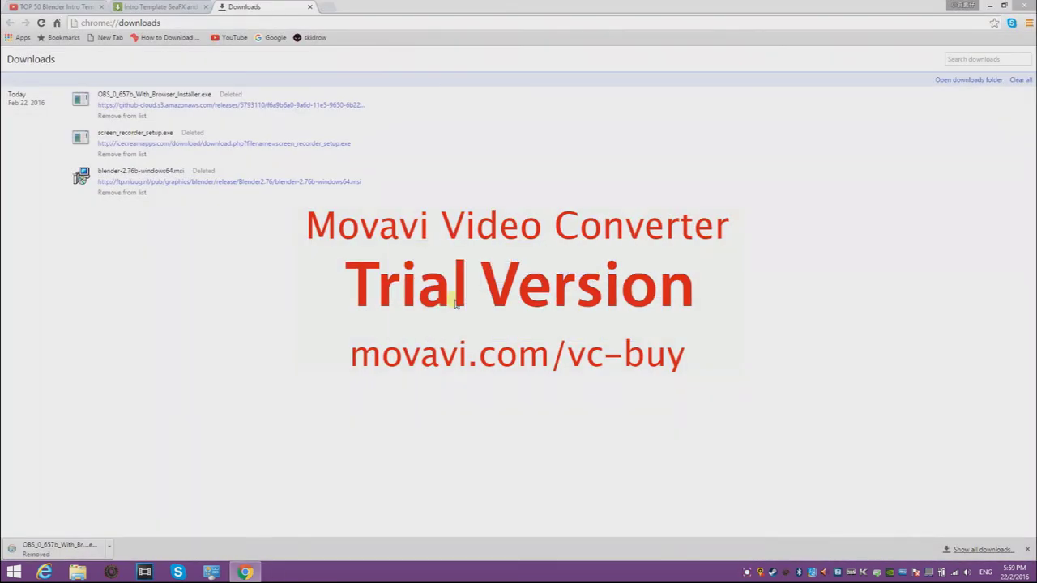
left_click(76, 573)
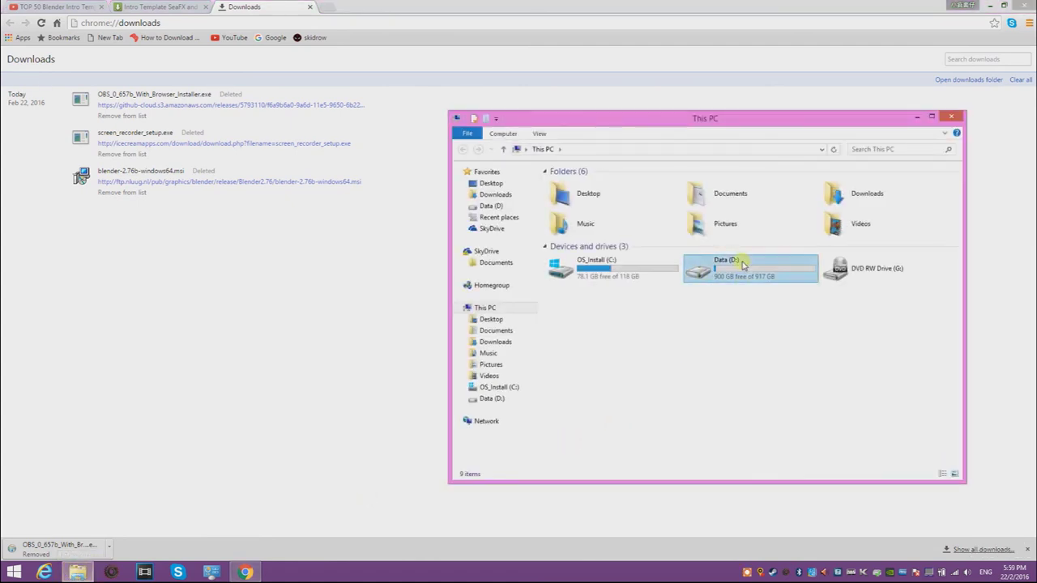
double_click(742, 265)
double_click(626, 230)
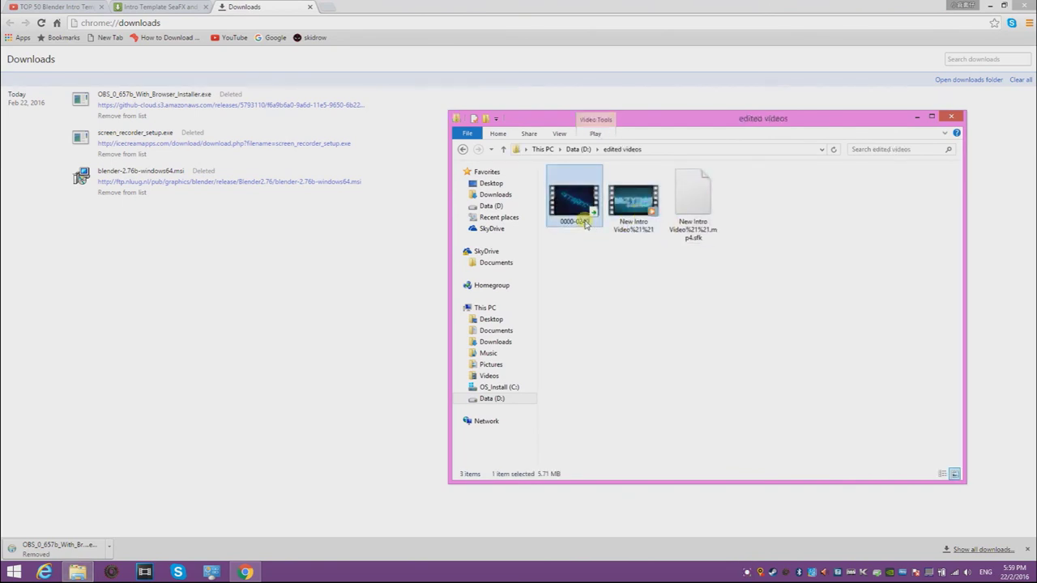
double_click(584, 225)
left_click(518, 236)
double_click(235, 159)
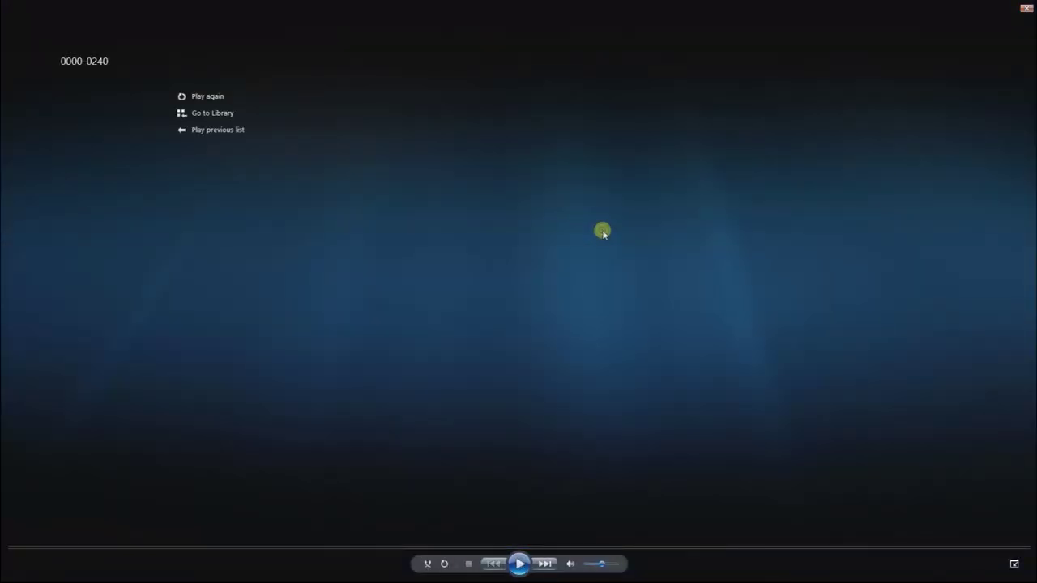
- Close Windows Media Player after the 0000-0240 intro video finishes playing
left_click(1025, 12)
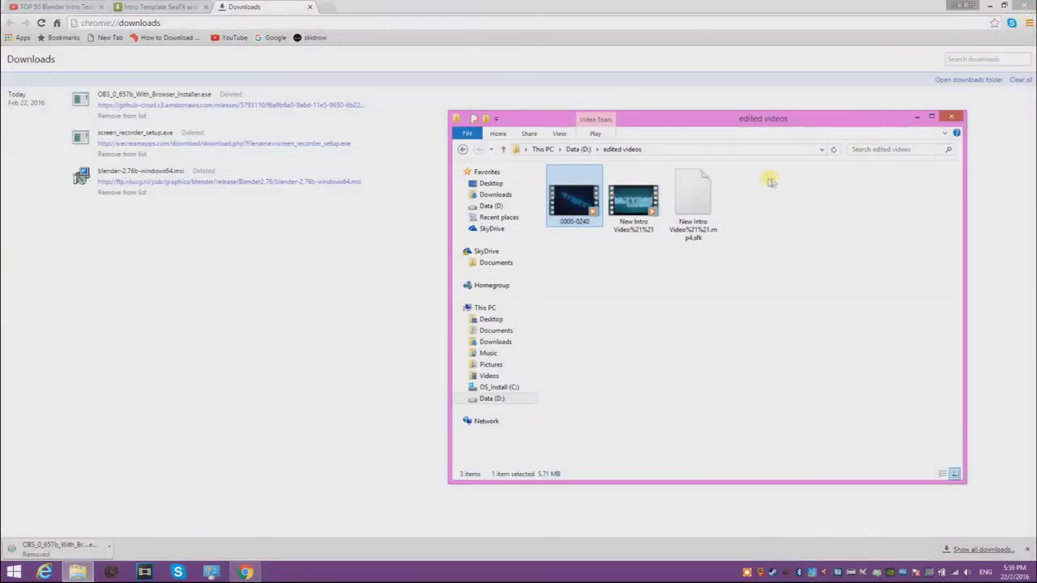
- Delete the leftover .sfk file, leaving two videos in edited videos, then minimize File Explorer
right_click(702, 214)
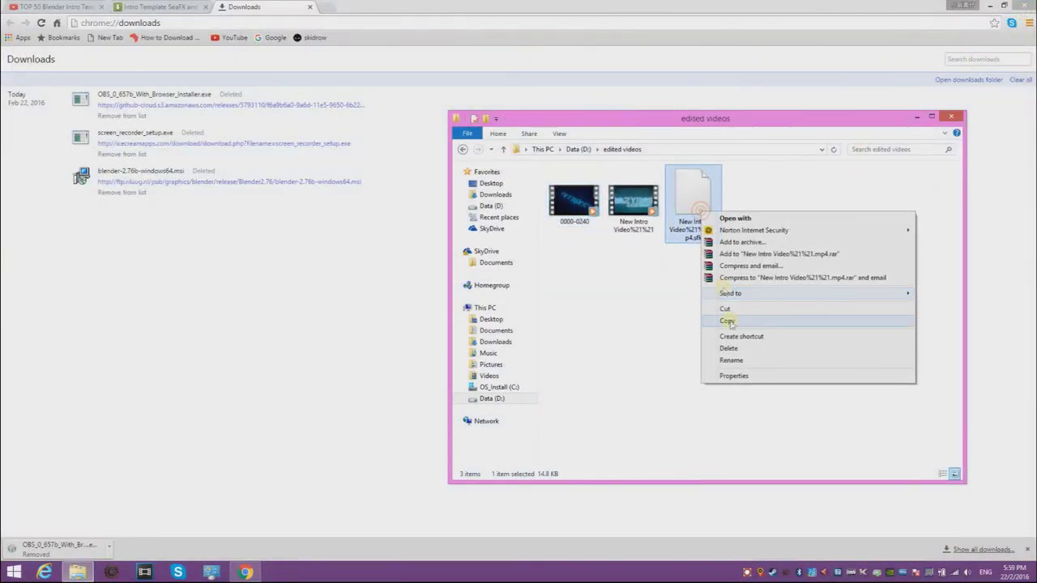
left_click(750, 352)
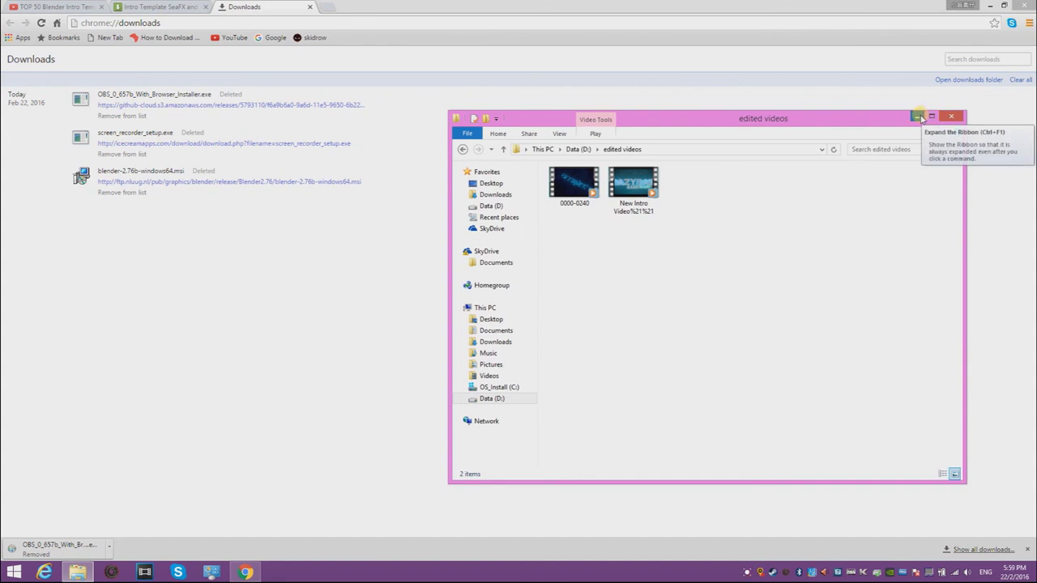
left_click(919, 117)
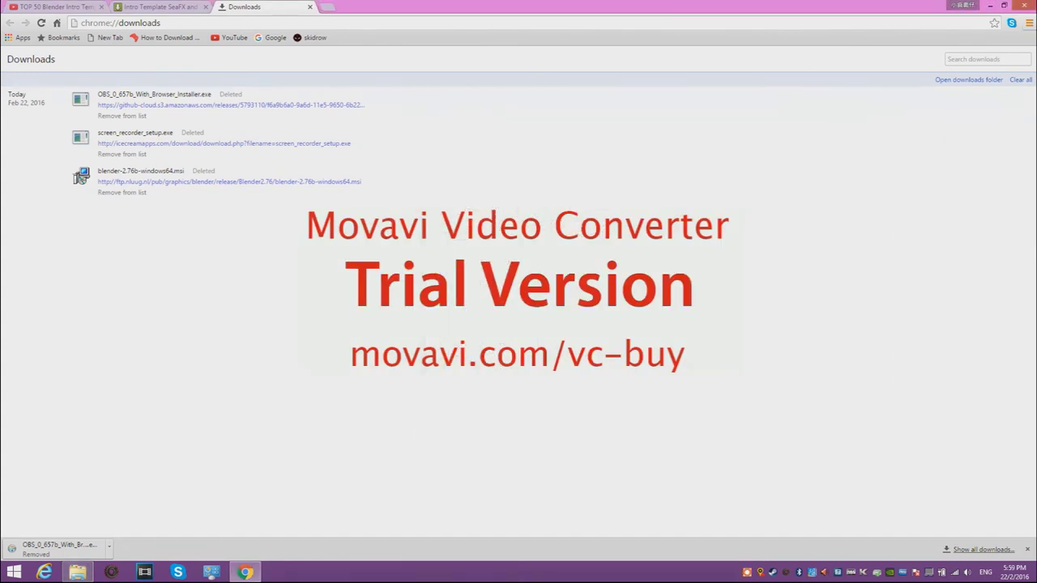